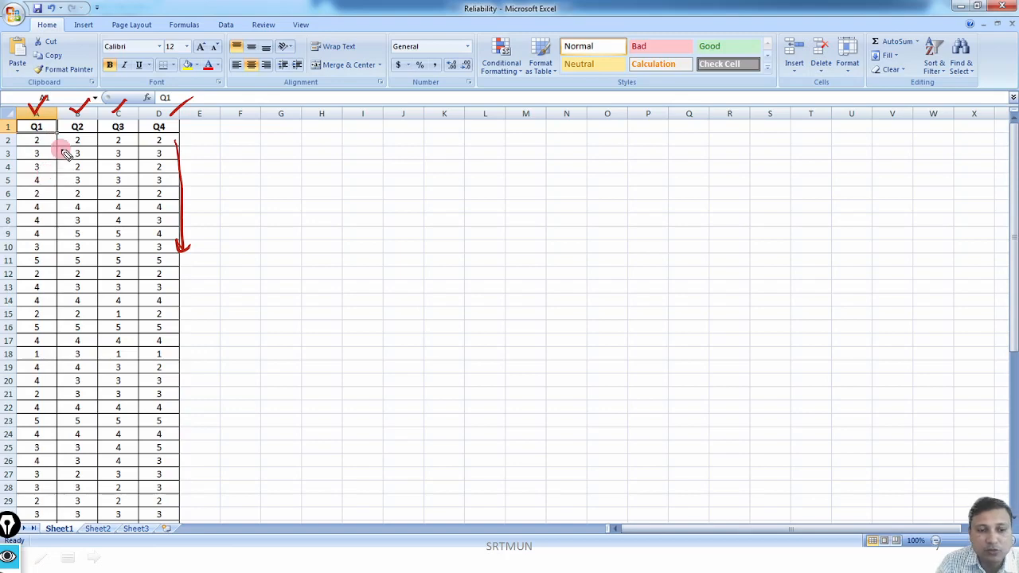
key(ctrl+shift+7)
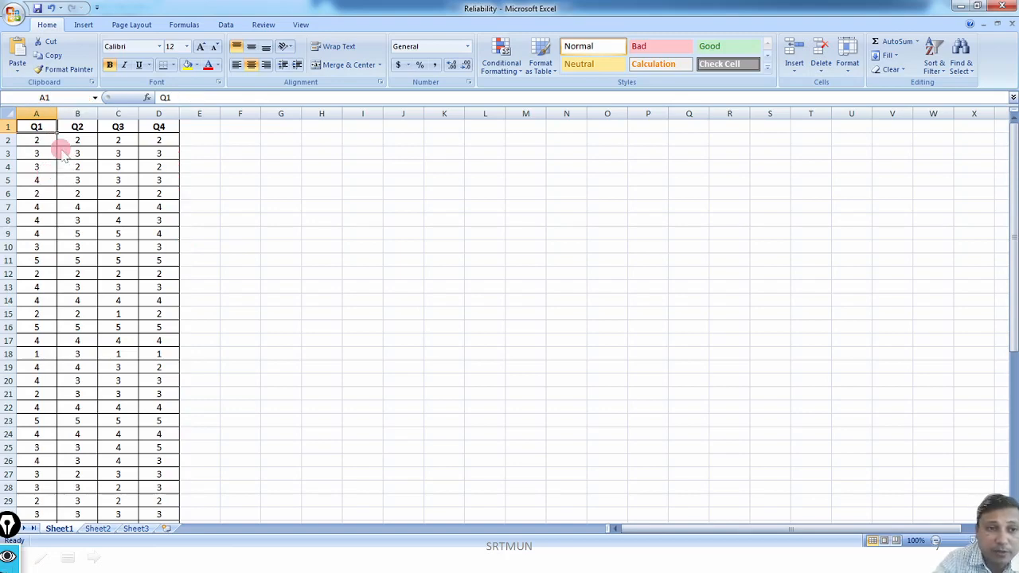
click(499, 170)
key(Left)
key(Left)
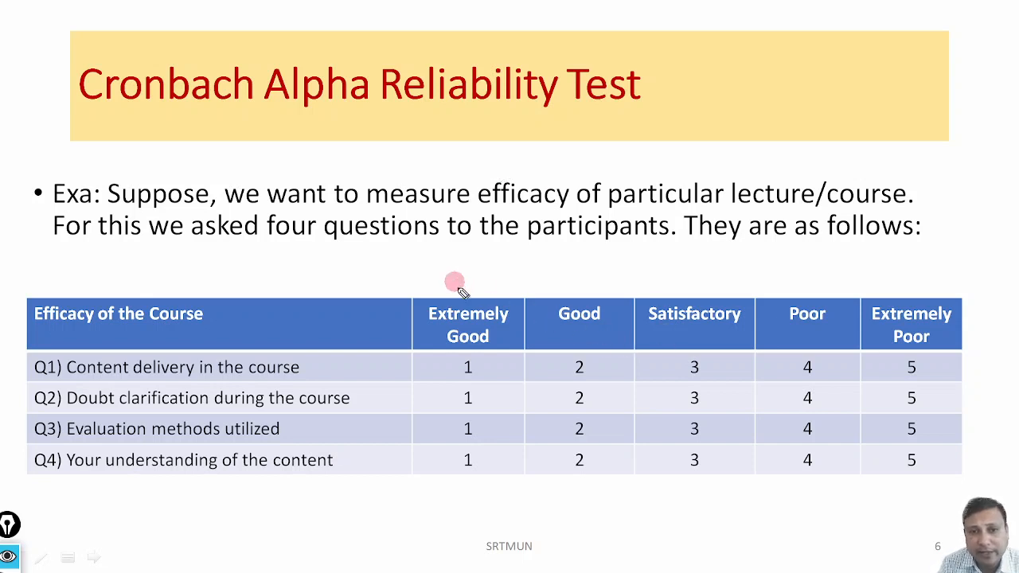
drag(476, 290, 476, 292)
mouse_move(468, 292)
mouse_down()
mouse_move(483, 291)
mouse_move(471, 298)
mouse_move(472, 271)
mouse_up()
click(470, 263)
drag(560, 275, 578, 276)
drag(561, 267, 577, 263)
mouse_move(662, 266)
mouse_down()
mouse_move(682, 289)
mouse_move(689, 258)
mouse_up()
drag(796, 275, 812, 251)
mouse_move(893, 256)
mouse_down()
mouse_move(908, 258)
mouse_move(896, 250)
mouse_up()
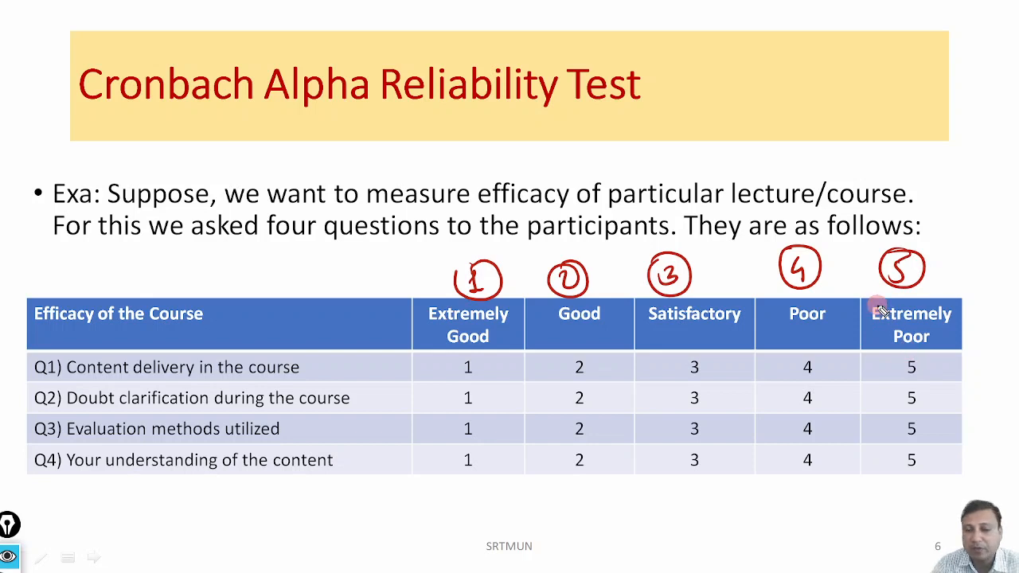
key(e)
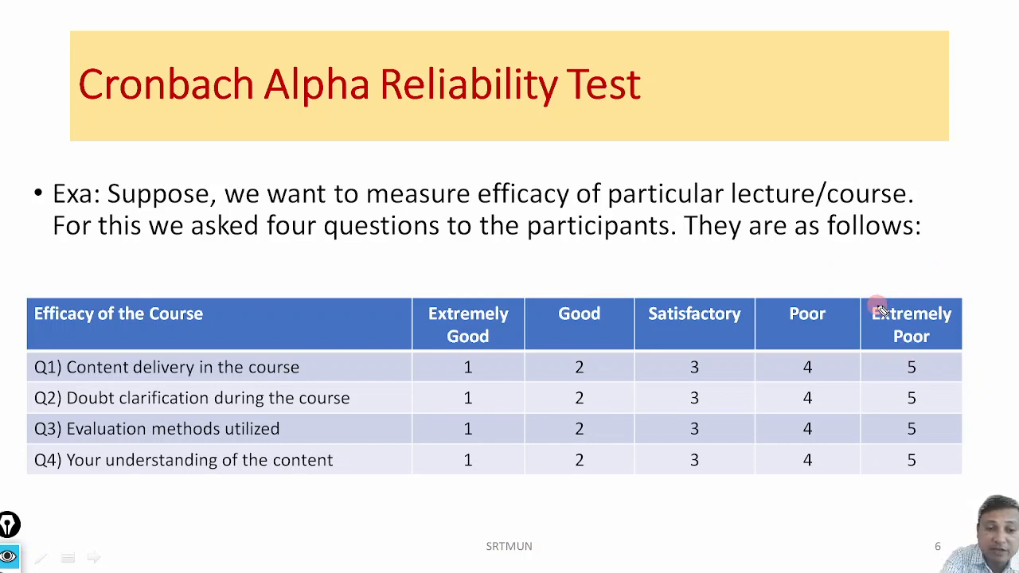
click(518, 319)
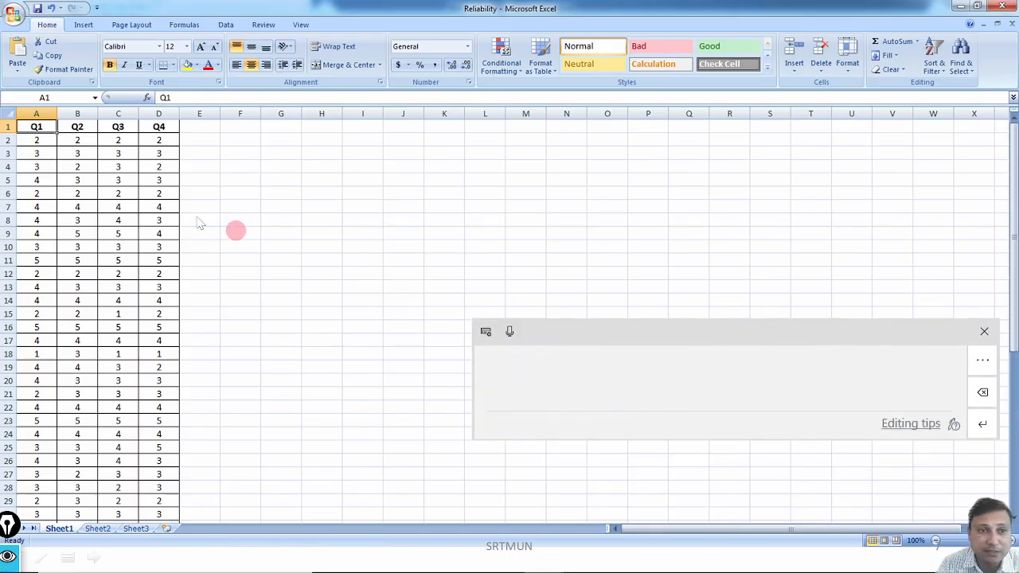
click(982, 328)
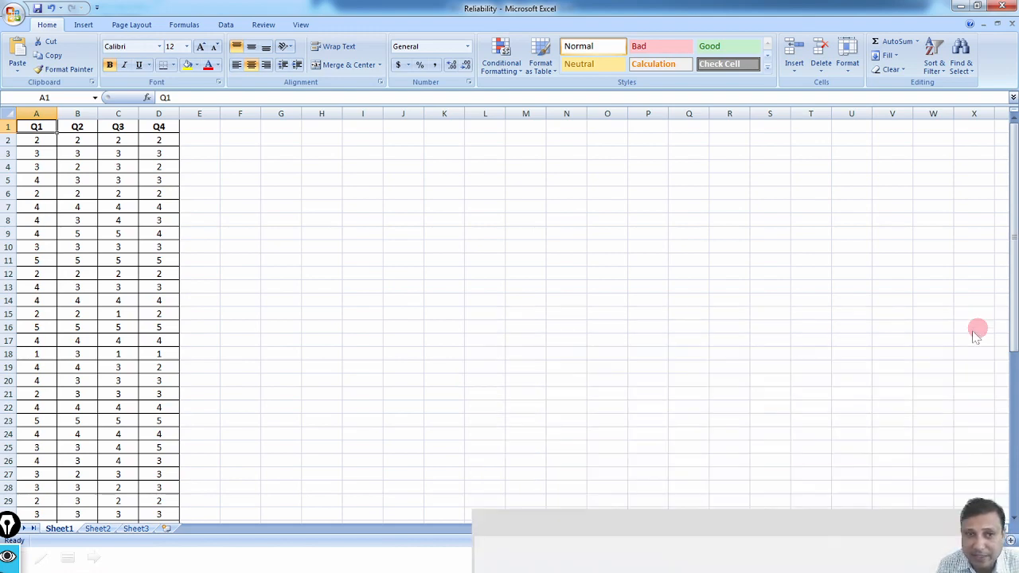
click(629, 319)
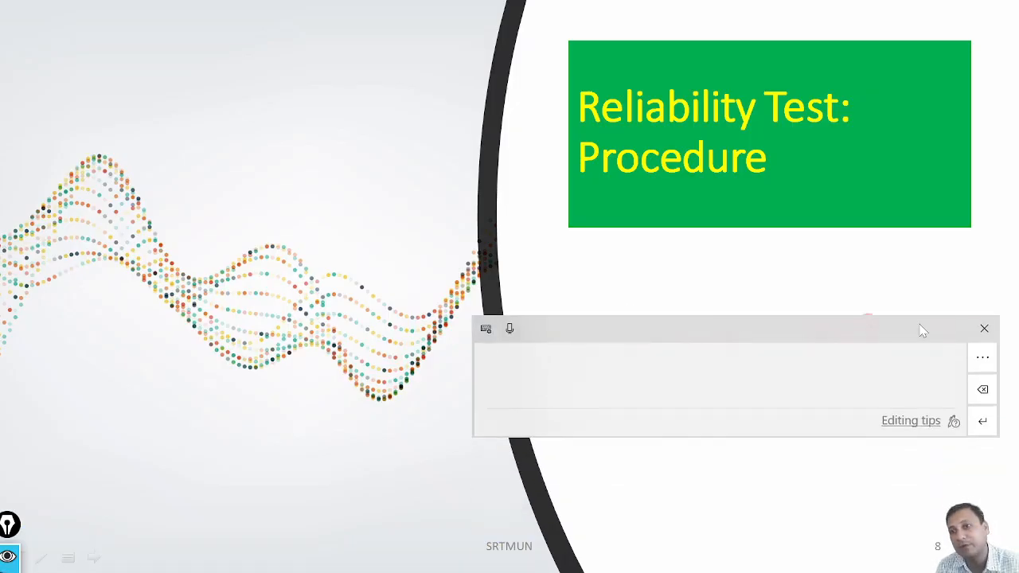
click(982, 328)
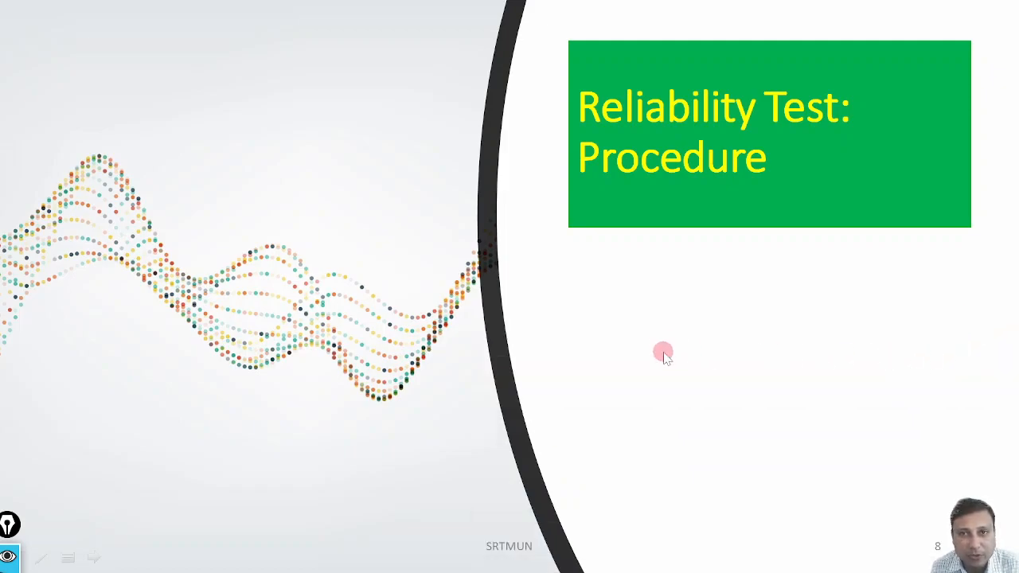
click(667, 357)
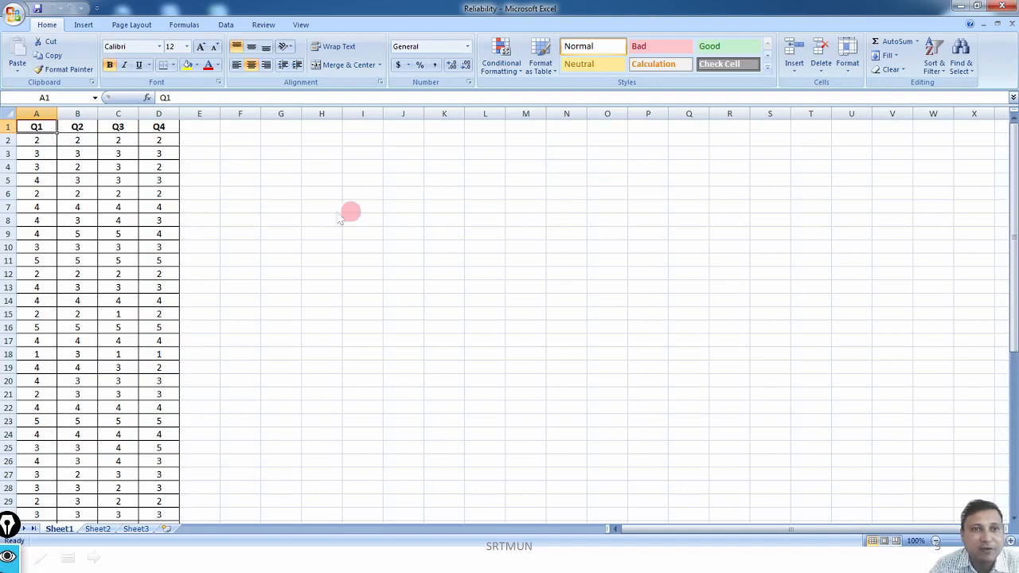
click(272, 165)
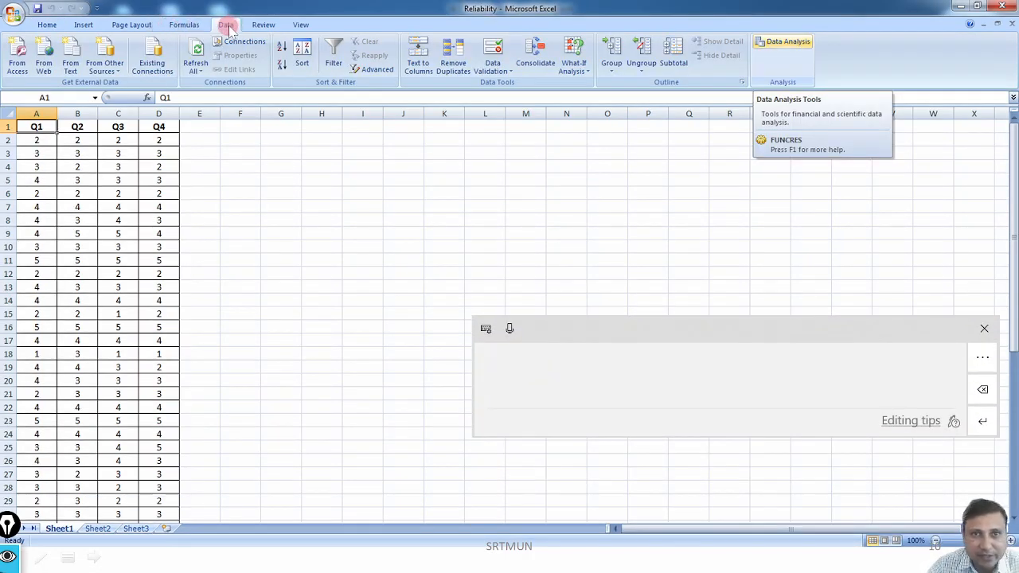
click(787, 45)
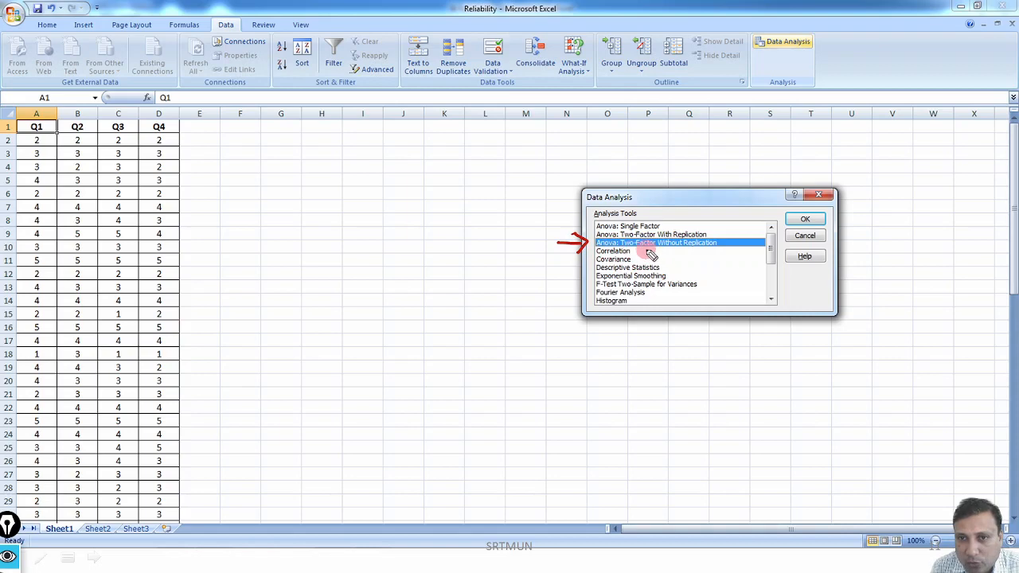
mouse_move(651, 253)
mouse_down()
mouse_move(732, 250)
mouse_move(716, 227)
mouse_move(588, 240)
mouse_move(659, 252)
mouse_up()
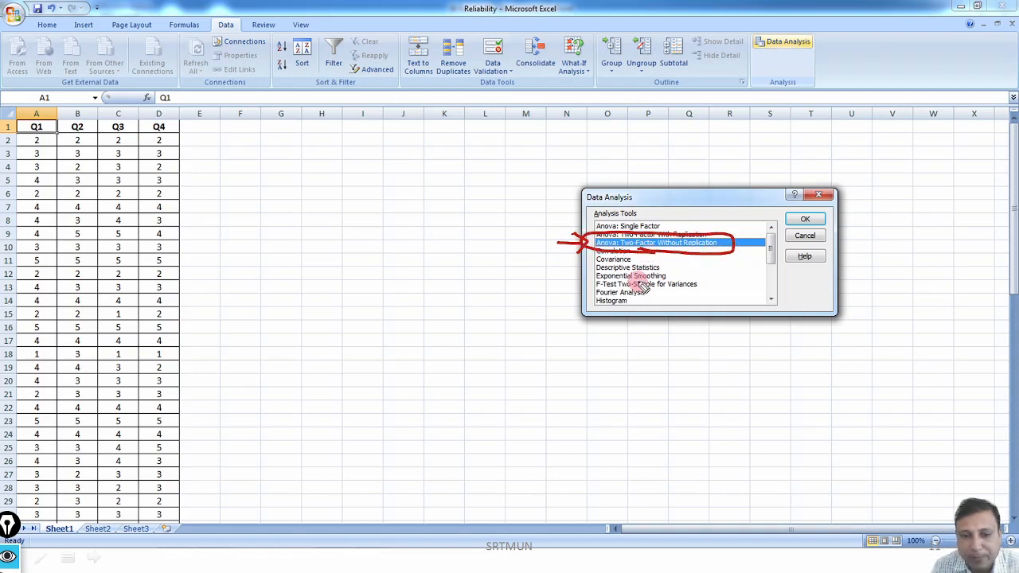
key(ctrl+shift+7)
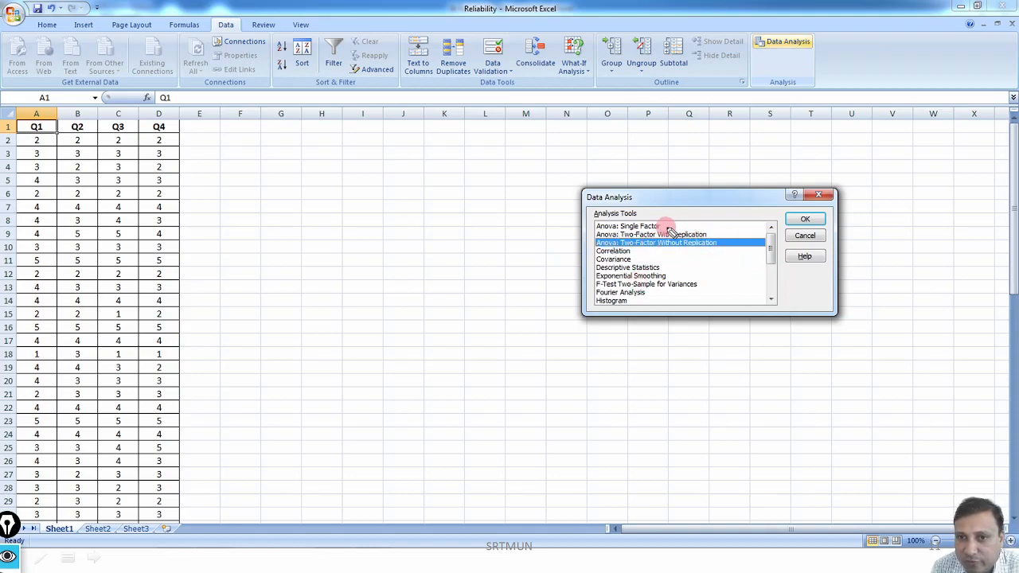
mouse_move(662, 226)
mouse_down()
mouse_move(668, 243)
mouse_move(692, 232)
mouse_up()
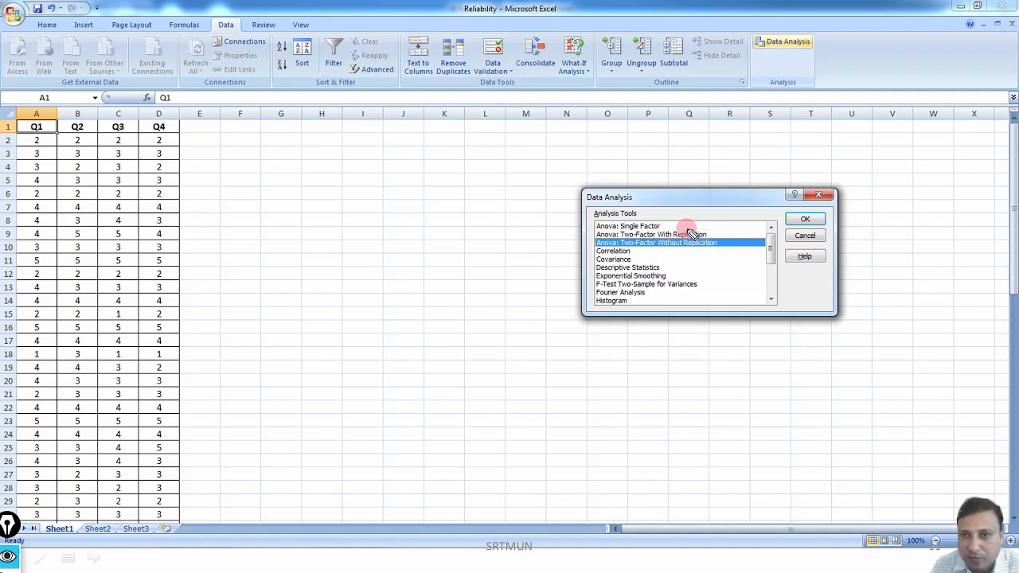
mouse_move(565, 238)
mouse_down()
mouse_move(635, 254)
mouse_move(729, 252)
mouse_up()
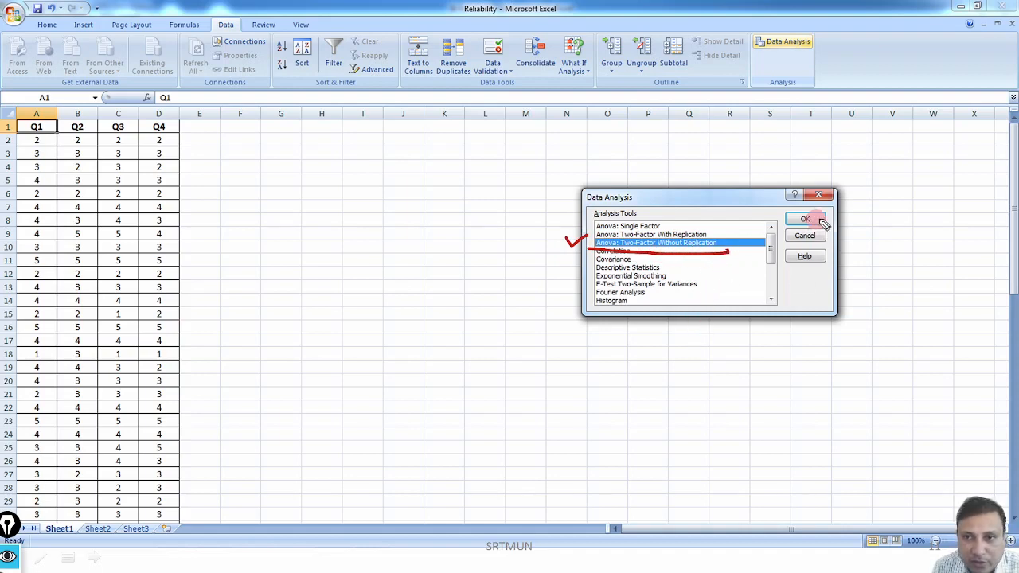
key(e)
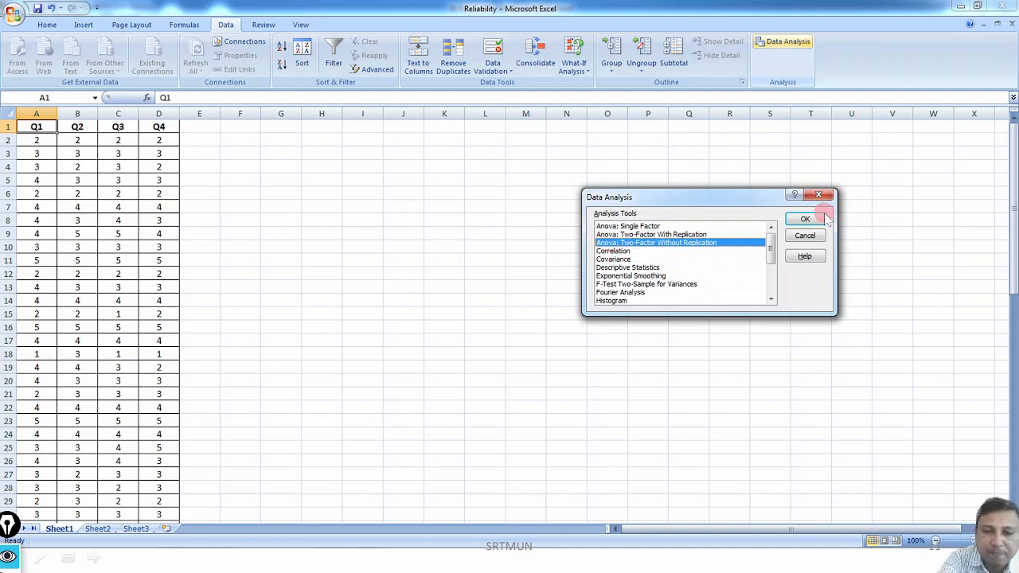
click(804, 219)
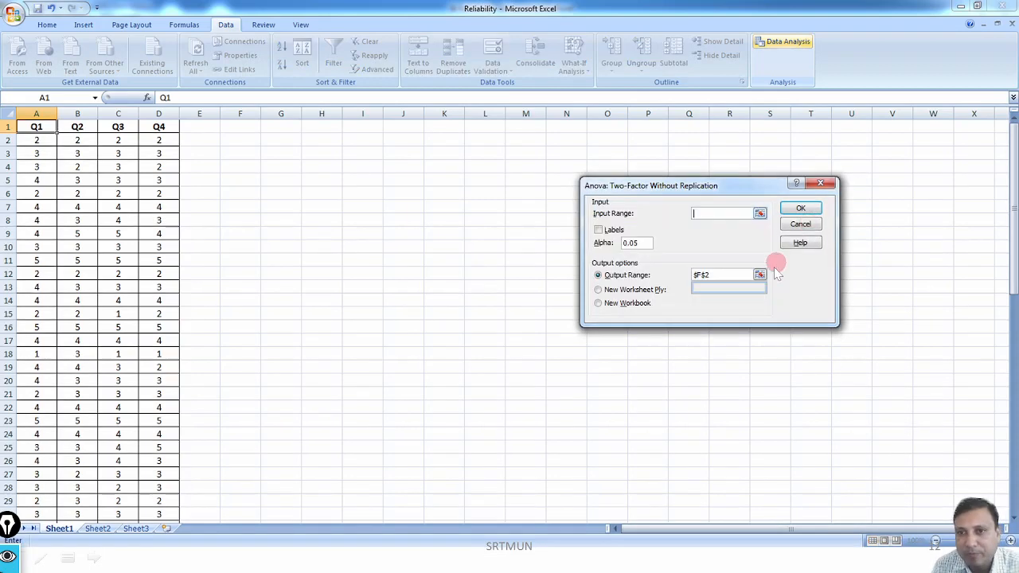
click(984, 333)
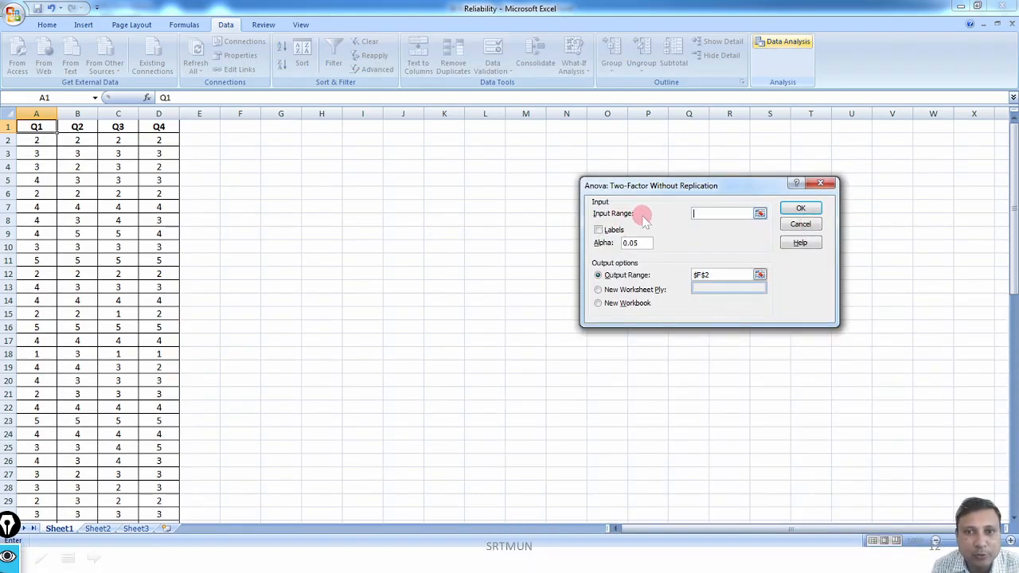
click(759, 215)
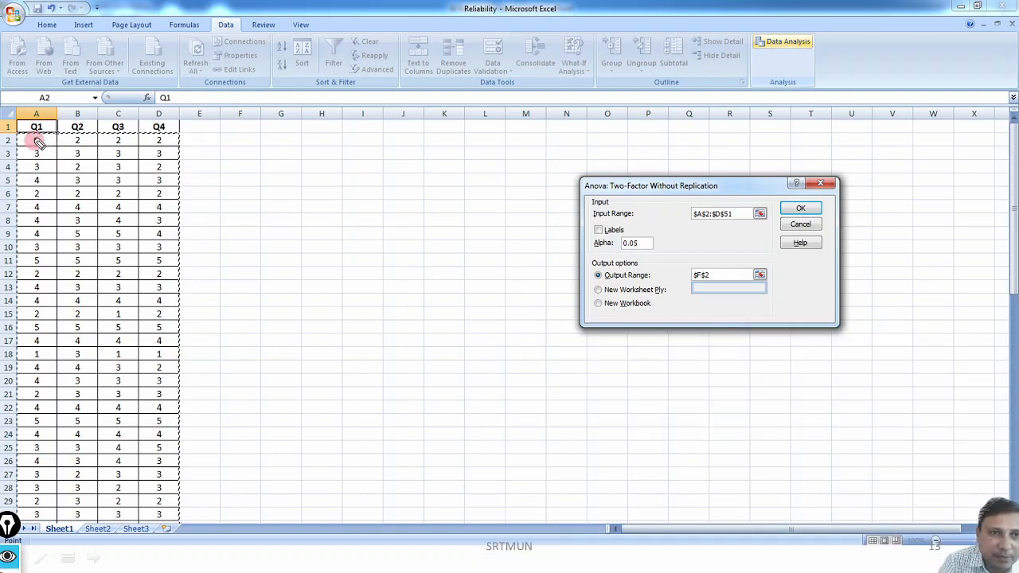
mouse_move(17, 134)
mouse_down()
mouse_move(179, 137)
mouse_move(182, 181)
mouse_move(183, 165)
mouse_up()
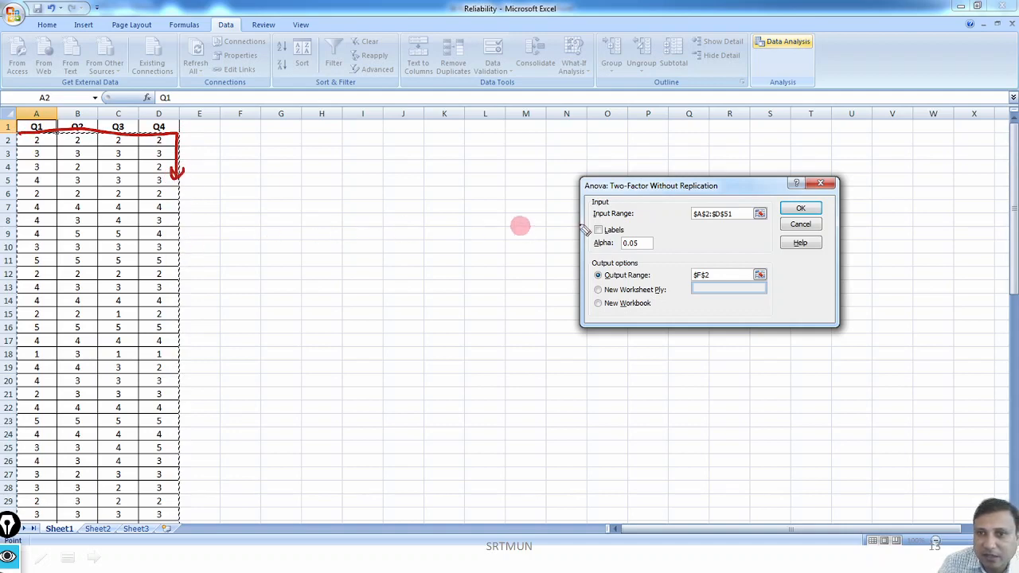
mouse_move(761, 202)
mouse_down()
mouse_move(756, 228)
mouse_move(762, 197)
mouse_up()
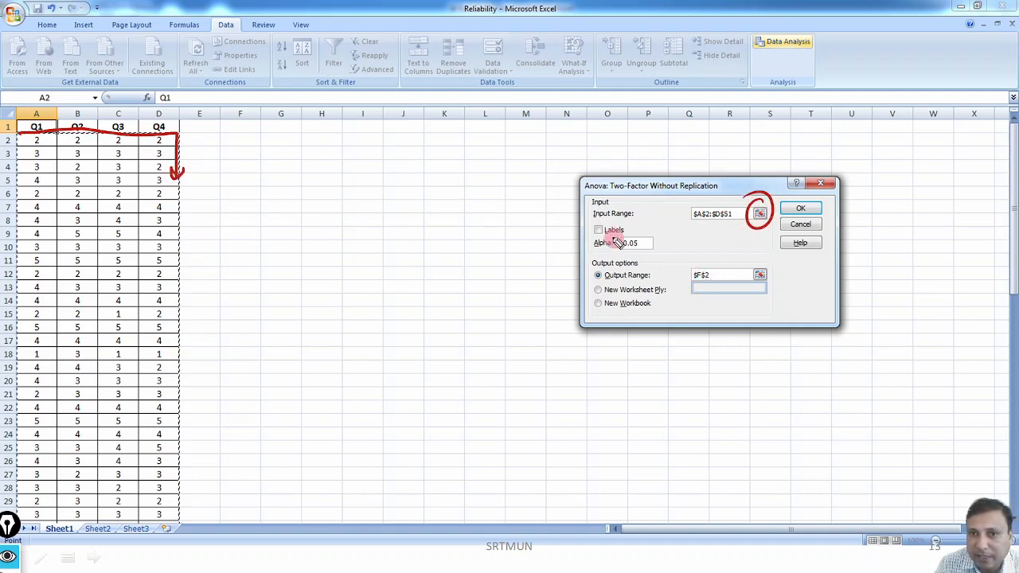
drag(600, 227, 596, 218)
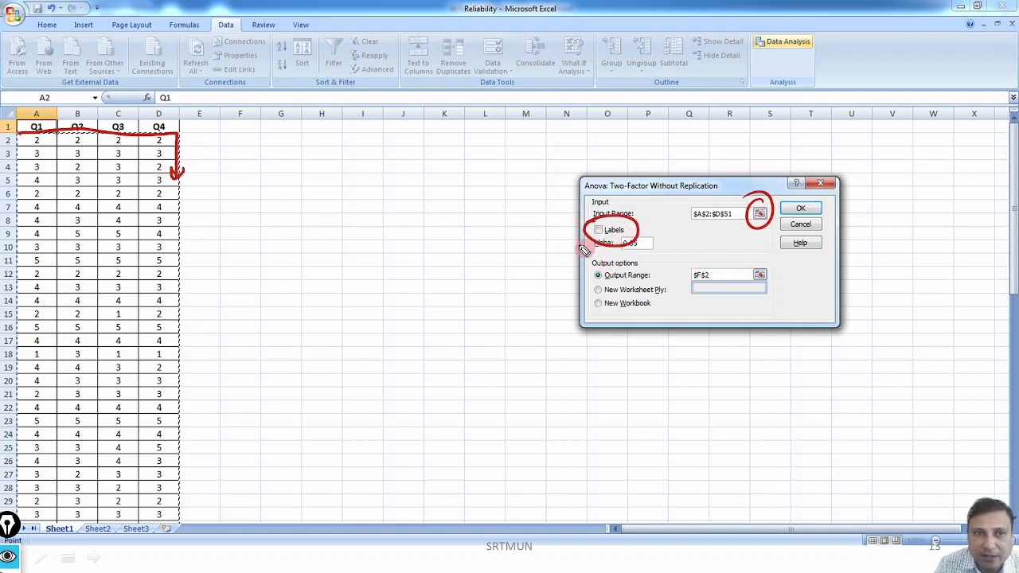
mouse_move(15, 133)
mouse_down()
mouse_move(170, 131)
mouse_move(178, 229)
mouse_up()
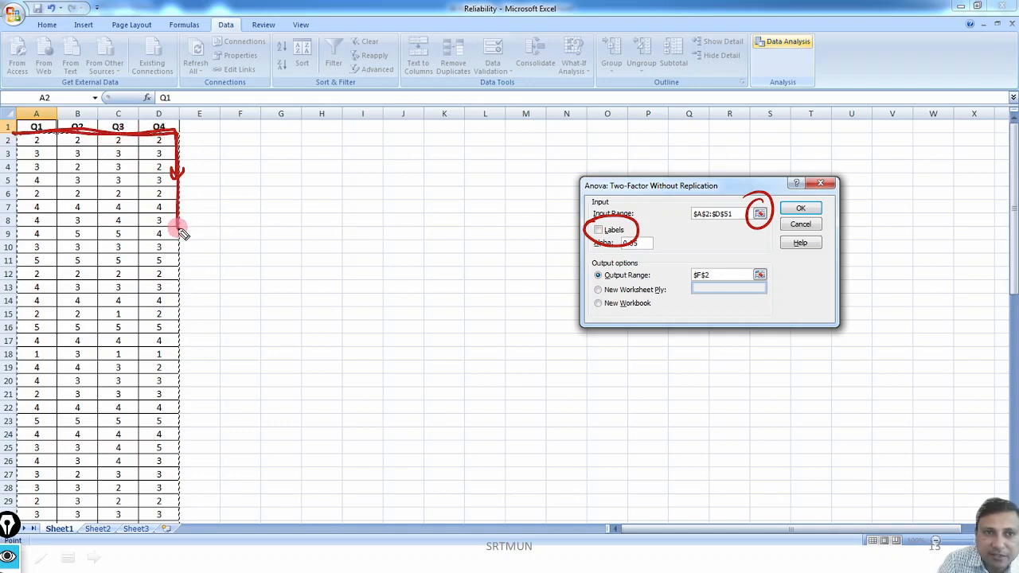
mouse_move(24, 119)
mouse_down()
mouse_move(171, 111)
mouse_move(177, 135)
mouse_up()
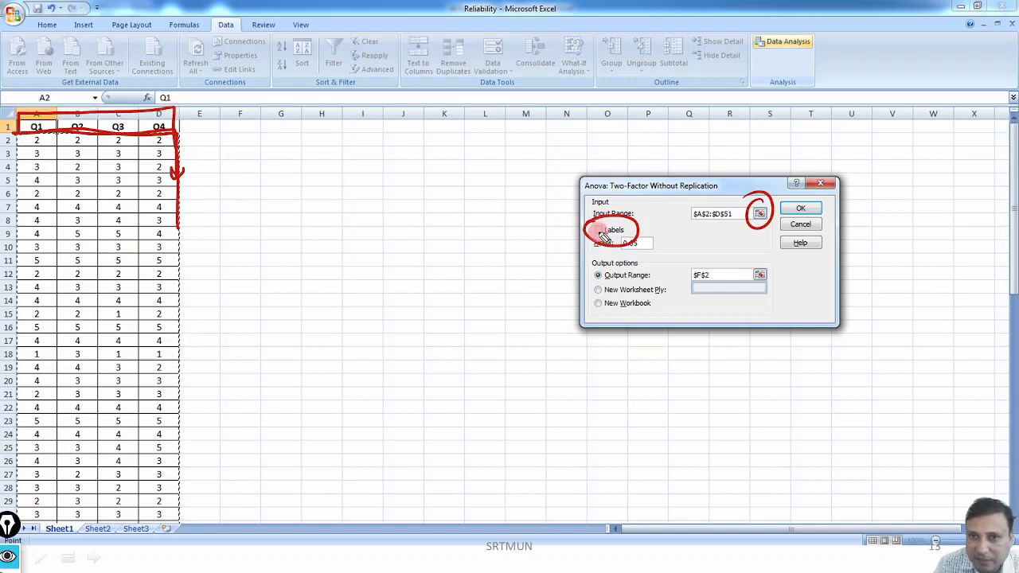
drag(568, 229, 597, 223)
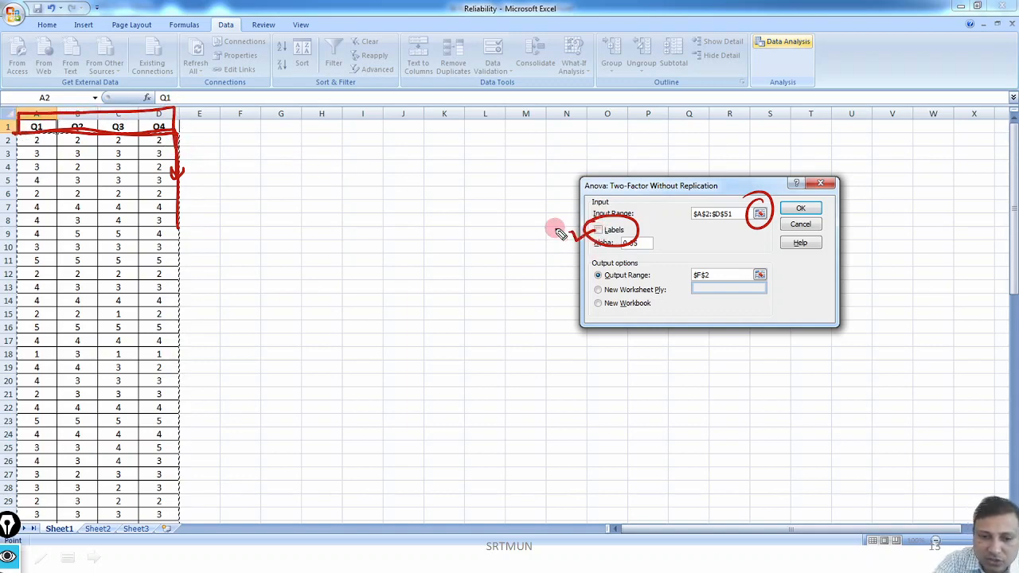
key(ctrl+shift+7)
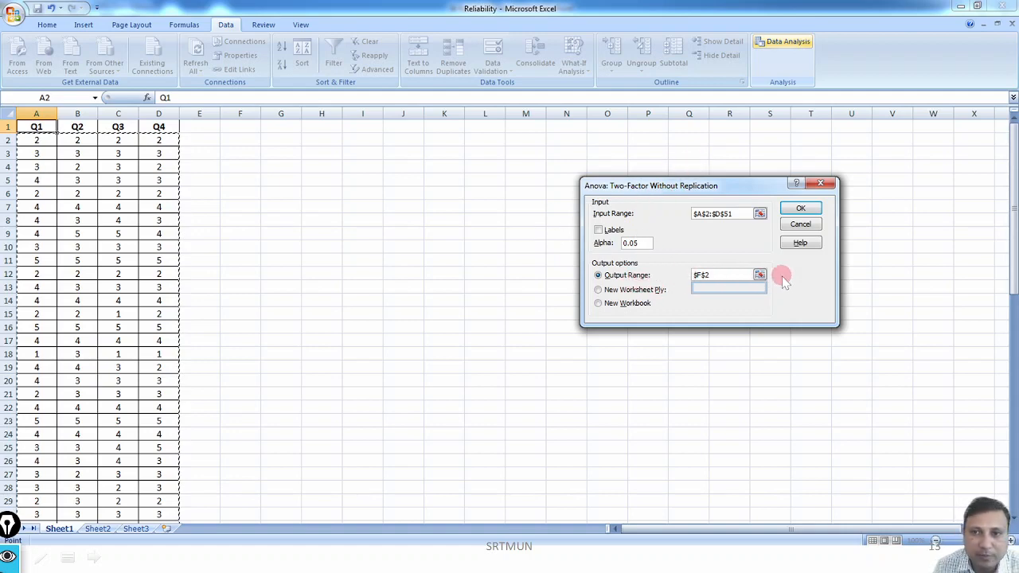
click(810, 210)
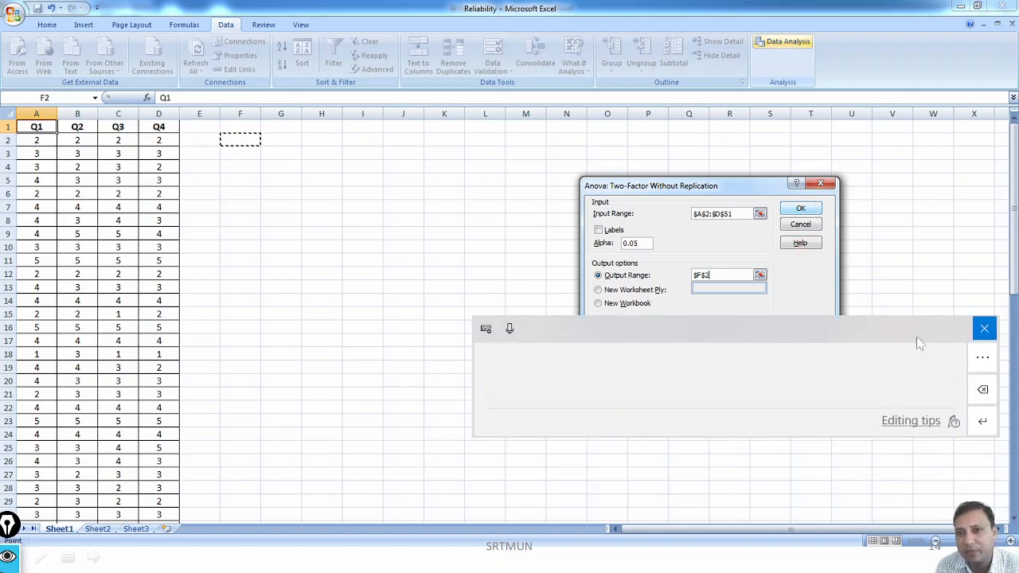
click(985, 329)
click(803, 210)
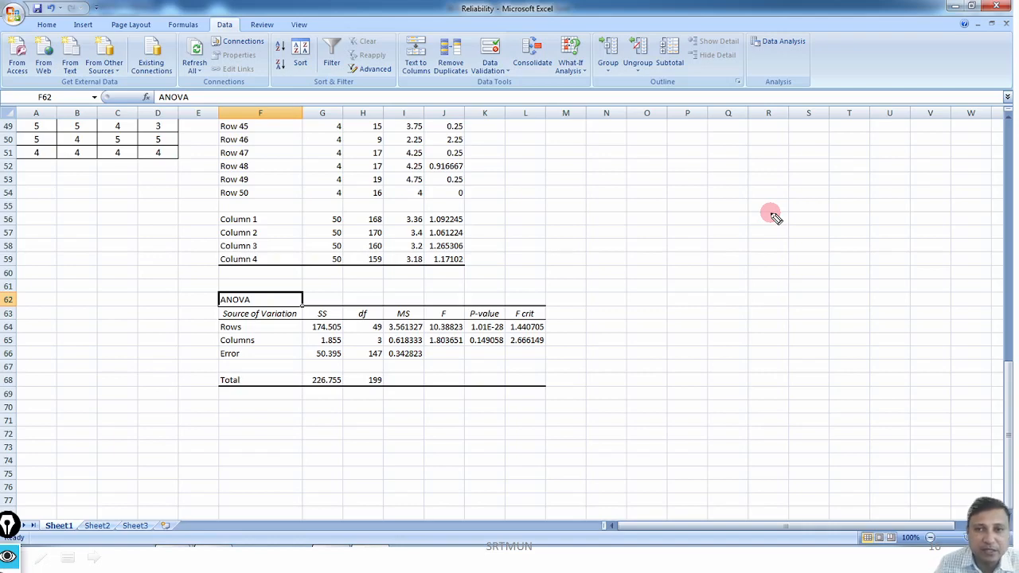
mouse_move(195, 277)
mouse_down()
mouse_move(201, 403)
mouse_move(468, 408)
mouse_move(588, 296)
mouse_move(420, 279)
mouse_move(208, 288)
mouse_move(227, 297)
mouse_up()
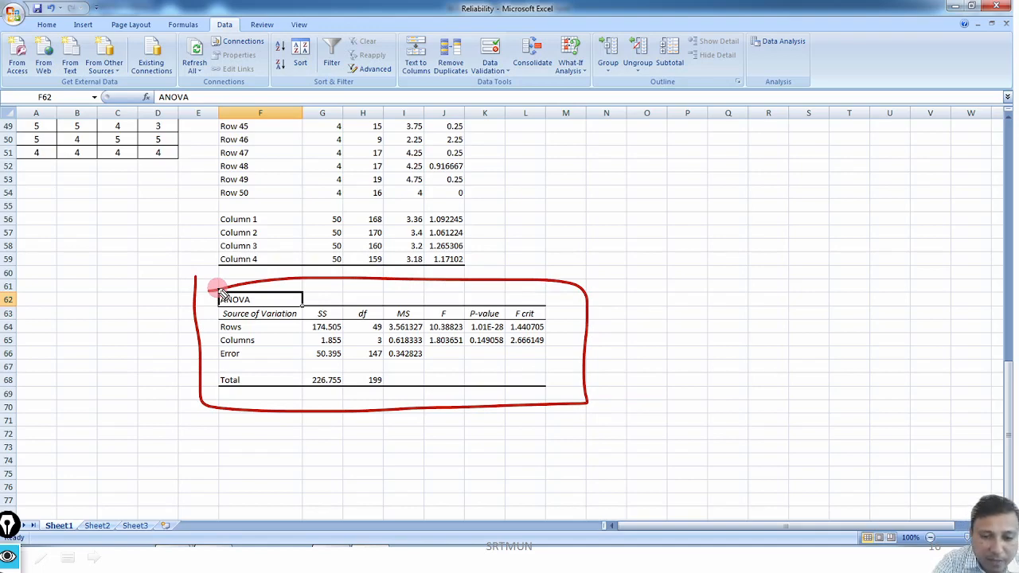
key(ctrl+shift+7)
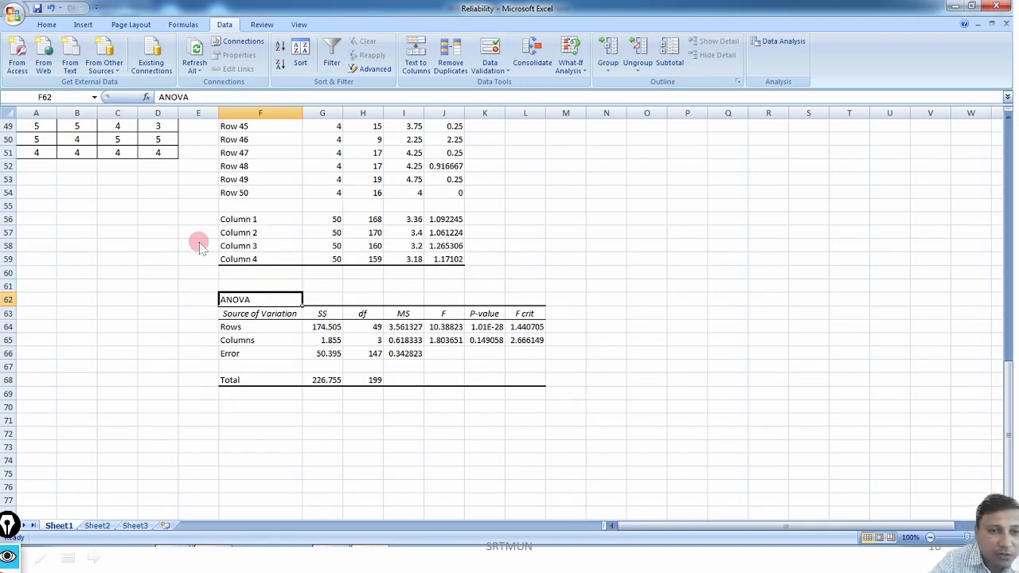
mouse_move(226, 280)
mouse_down()
mouse_move(206, 293)
mouse_move(215, 408)
mouse_move(229, 402)
mouse_up()
drag(155, 328, 189, 319)
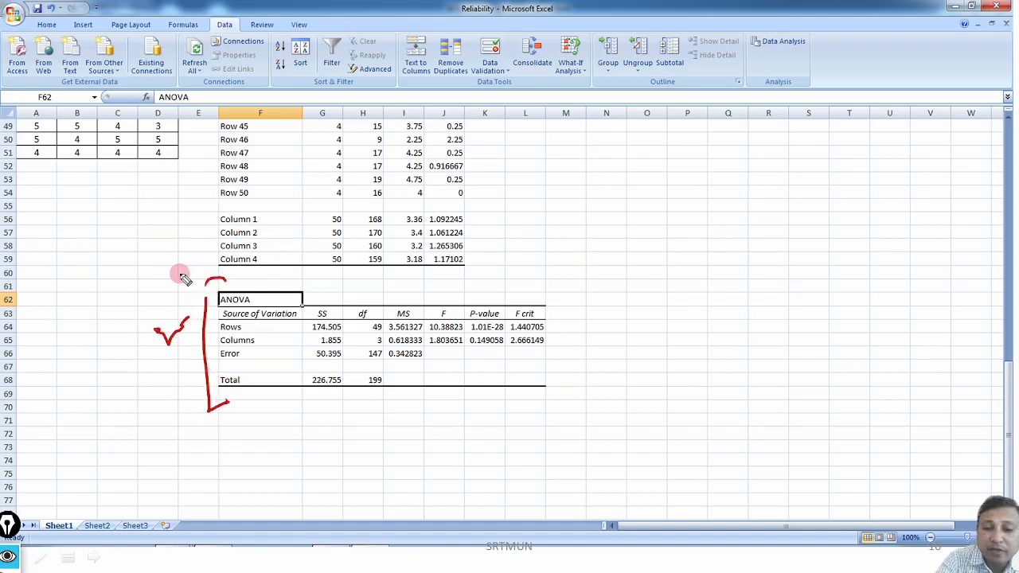
key(ctrl+shift+7)
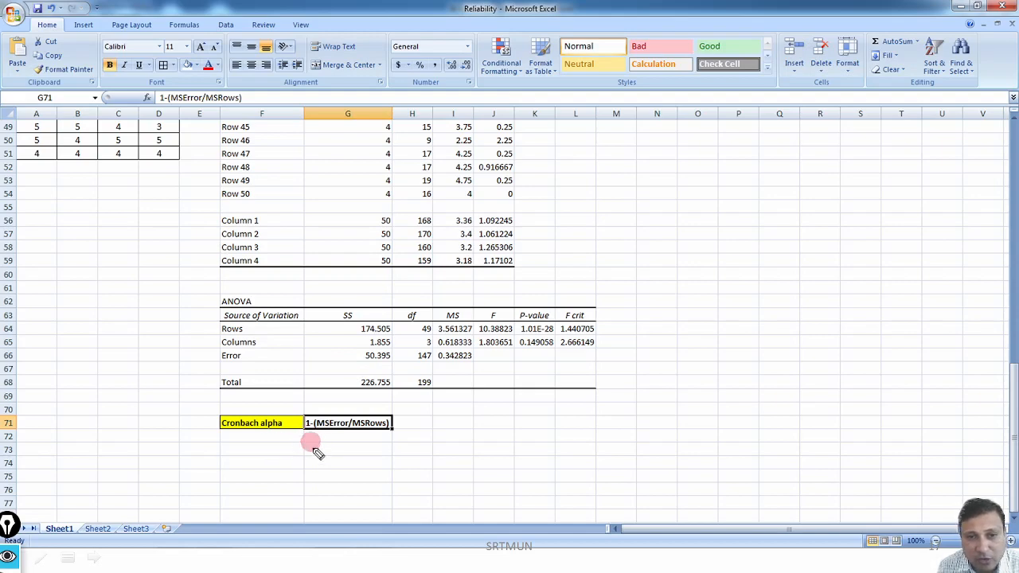
drag(300, 453, 304, 467)
mouse_move(301, 468)
mouse_down()
mouse_move(326, 456)
mouse_move(340, 428)
mouse_up()
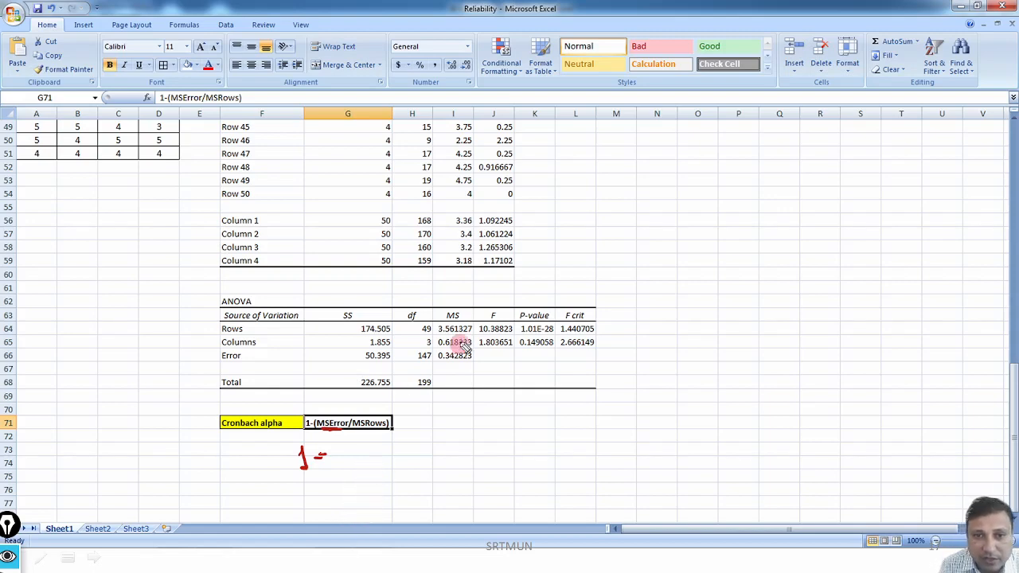
mouse_move(456, 306)
mouse_down()
mouse_move(451, 324)
mouse_move(468, 326)
mouse_up()
drag(241, 355, 276, 353)
drag(437, 363, 476, 361)
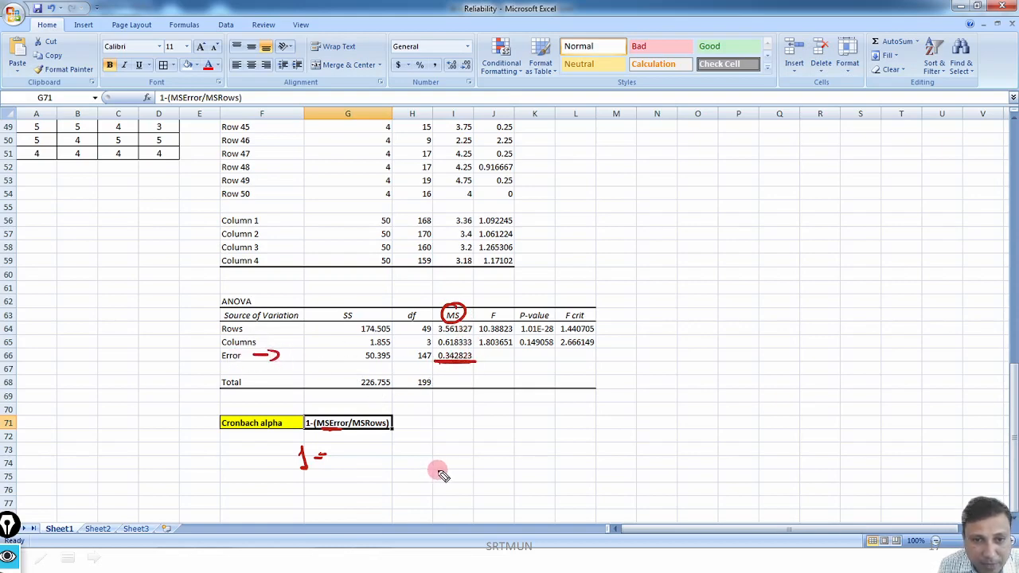
drag(256, 329, 292, 329)
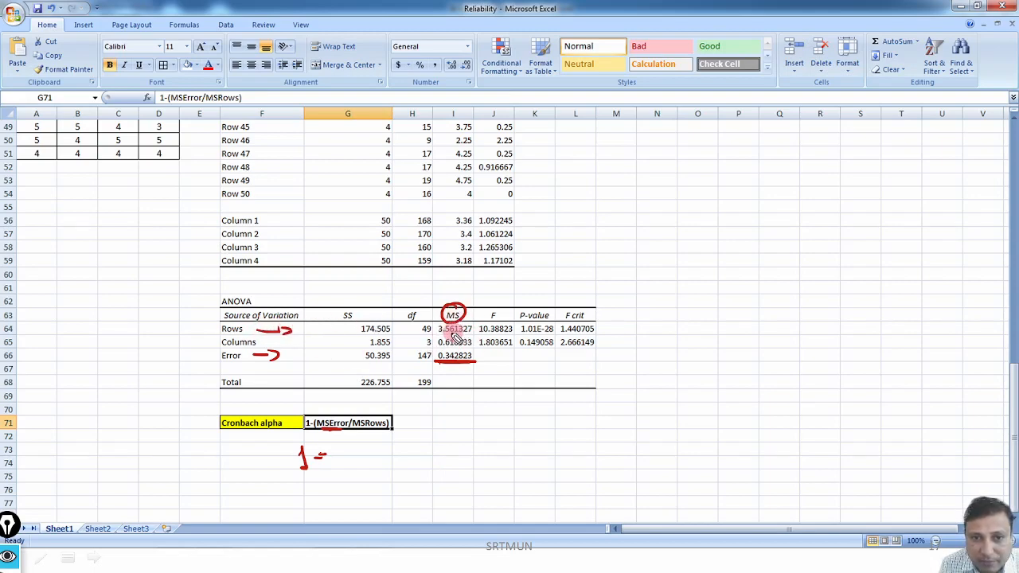
Underline the Rows MS value in the ANOVA table, and on the following slide handwrite "=1-(" under the formula in G73
drag(436, 334, 478, 334)
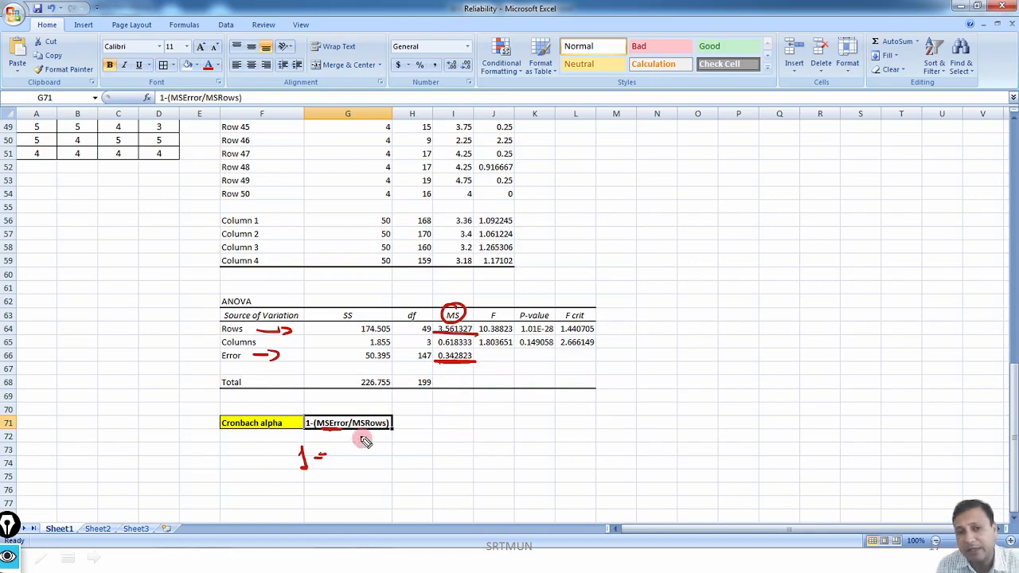
key(ctrl+shift+7)
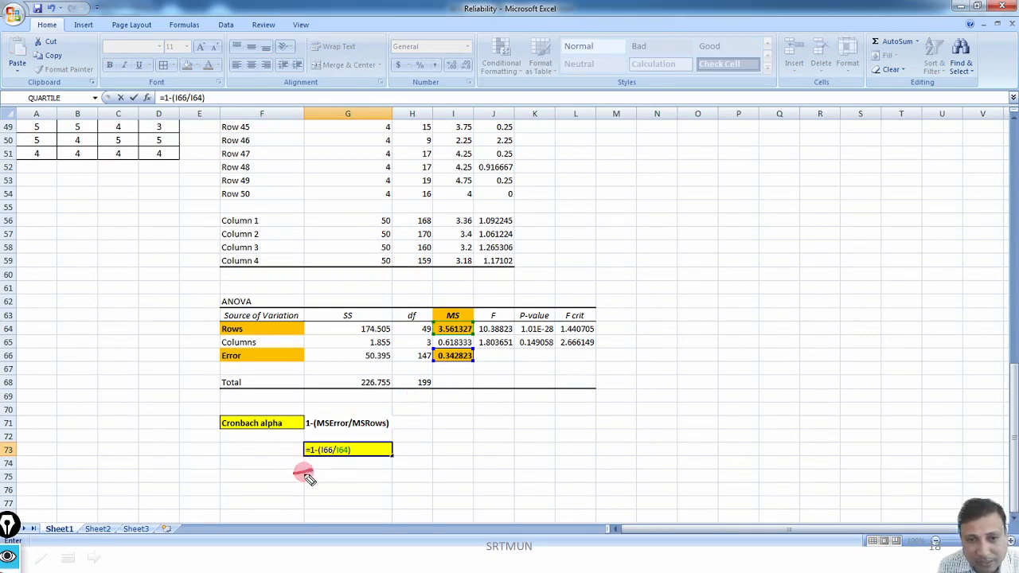
drag(328, 467, 328, 480)
drag(321, 481, 334, 480)
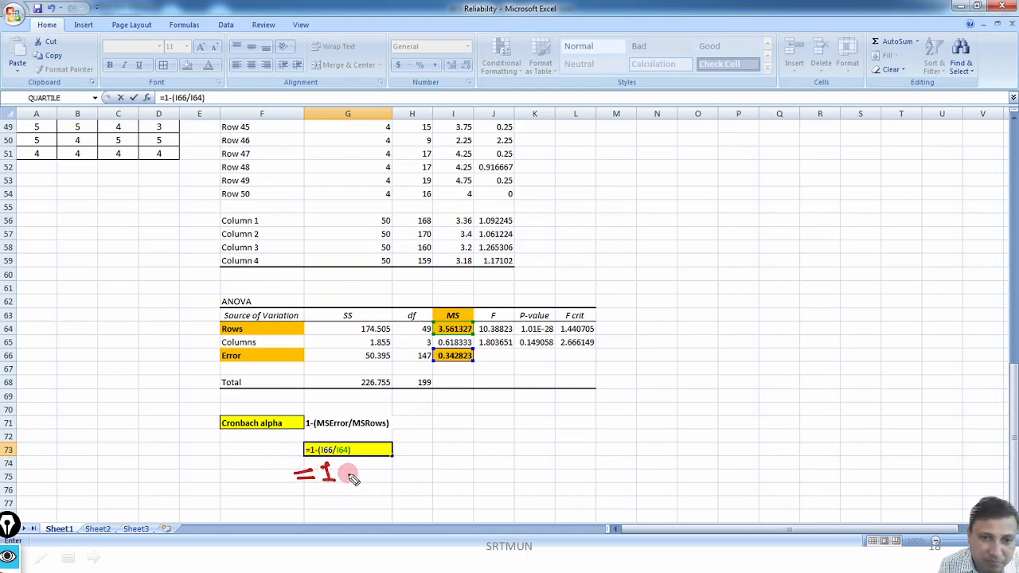
drag(341, 474, 370, 488)
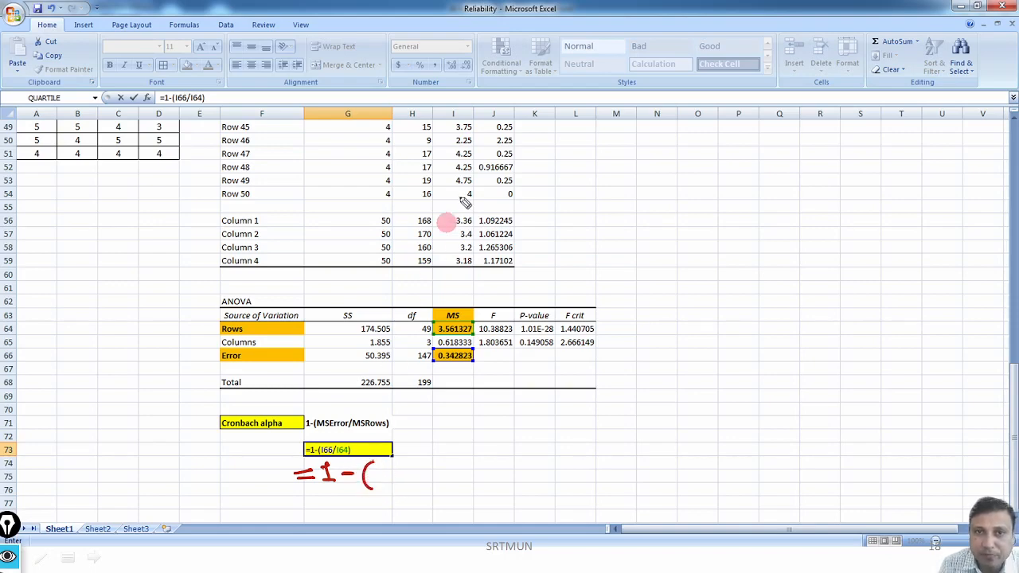
Trace column I and row 66 to the circled Error MS value, circle MSError in the alpha formula, and clear the ink
mouse_move(459, 102)
mouse_down()
mouse_move(469, 97)
mouse_move(460, 306)
mouse_up()
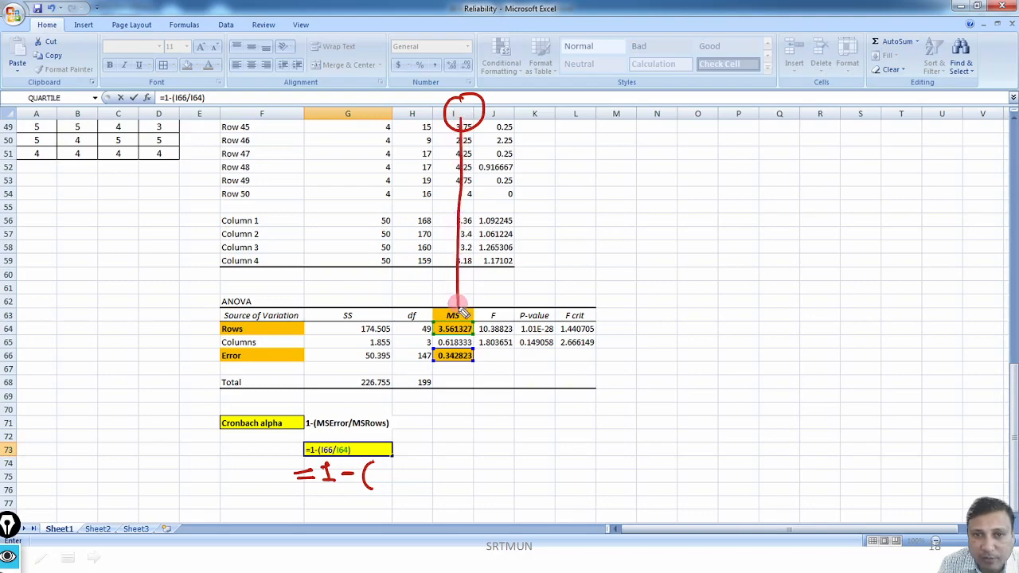
drag(462, 306, 460, 344)
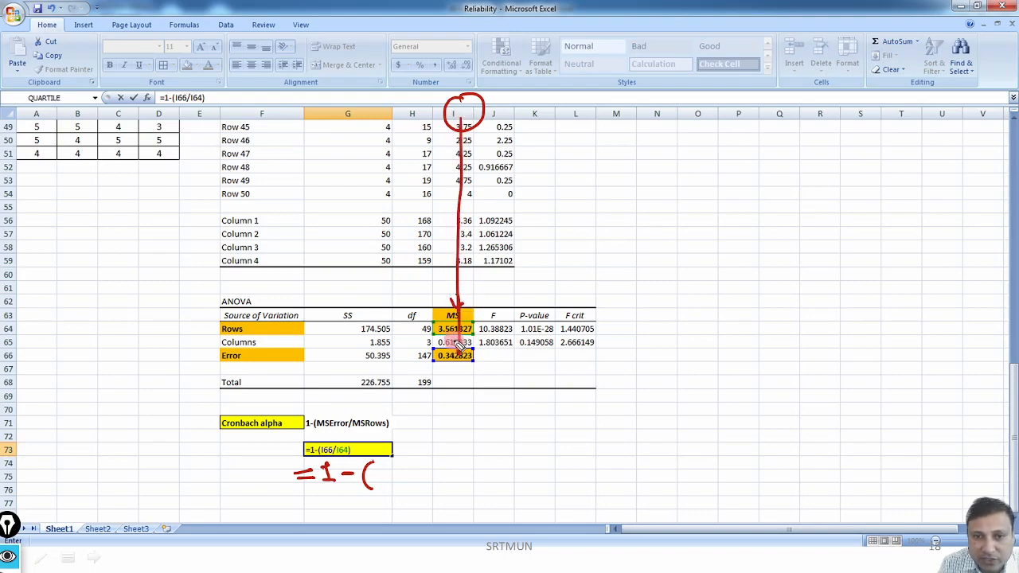
drag(6, 359, 70, 362)
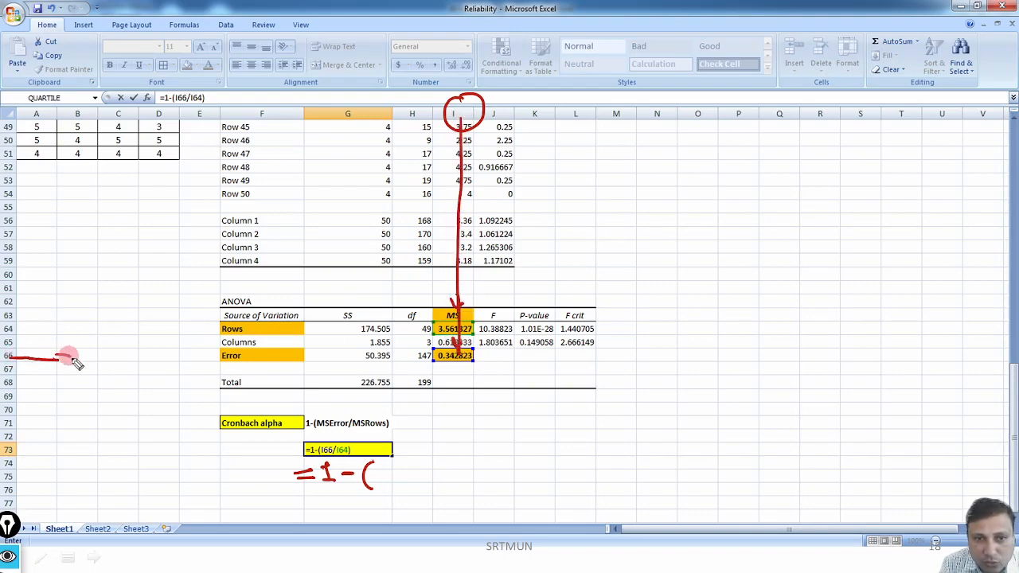
mouse_move(438, 350)
mouse_down()
mouse_move(447, 368)
mouse_move(476, 344)
mouse_move(455, 338)
mouse_up()
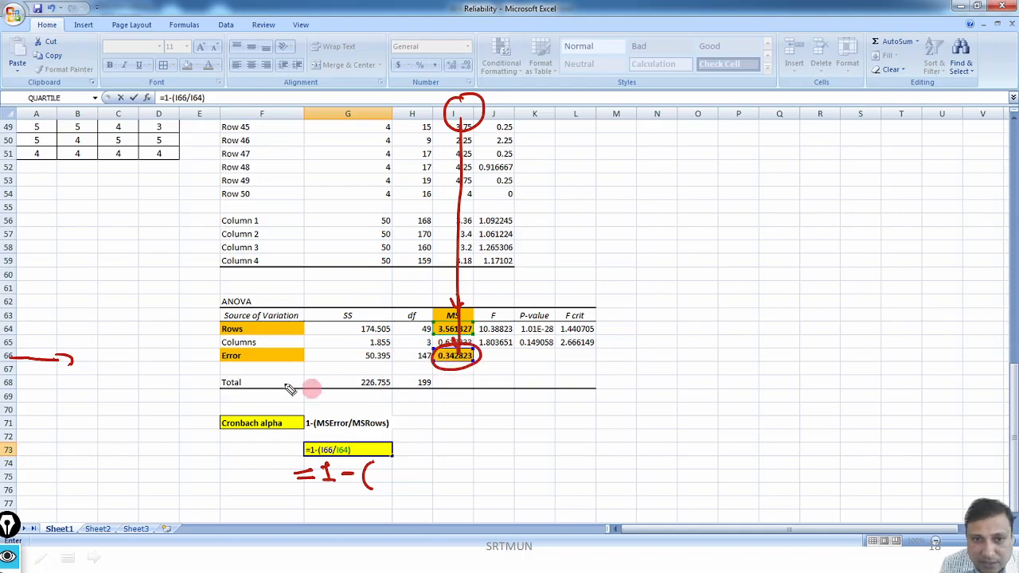
mouse_move(335, 405)
mouse_down()
mouse_move(318, 430)
mouse_move(350, 417)
mouse_move(330, 408)
mouse_up()
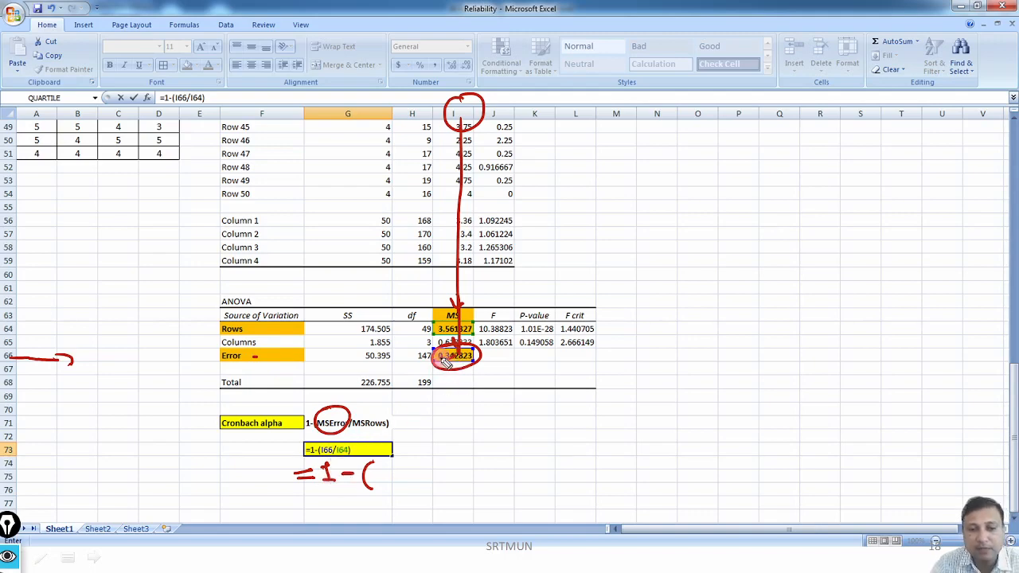
key(e)
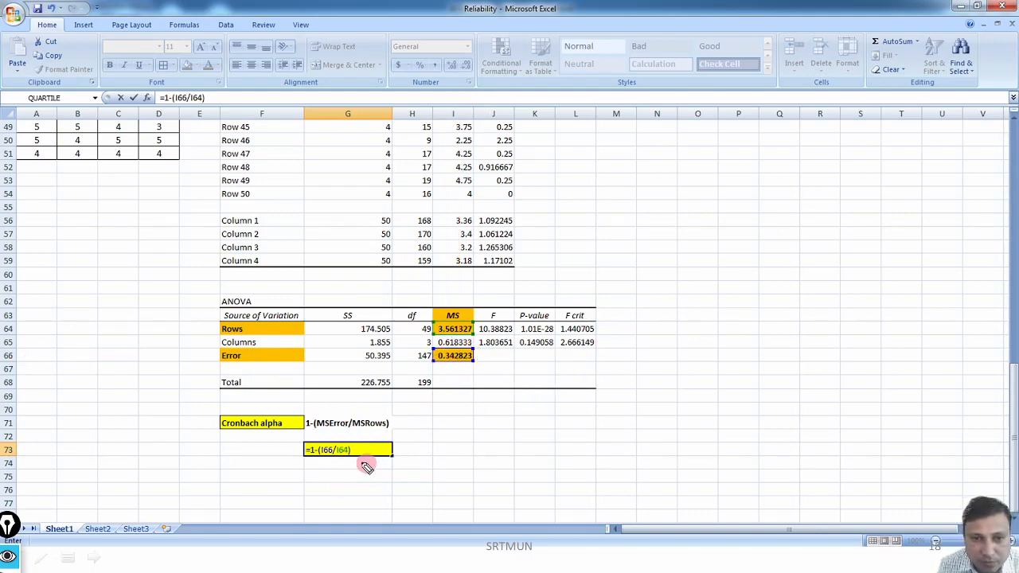
Annotate how MSRows maps to I64 by marking column I, row 64 and the G73 reference, clear the ink, and advance the presentation
mouse_move(351, 411)
mouse_down()
mouse_move(343, 432)
mouse_move(388, 426)
mouse_up()
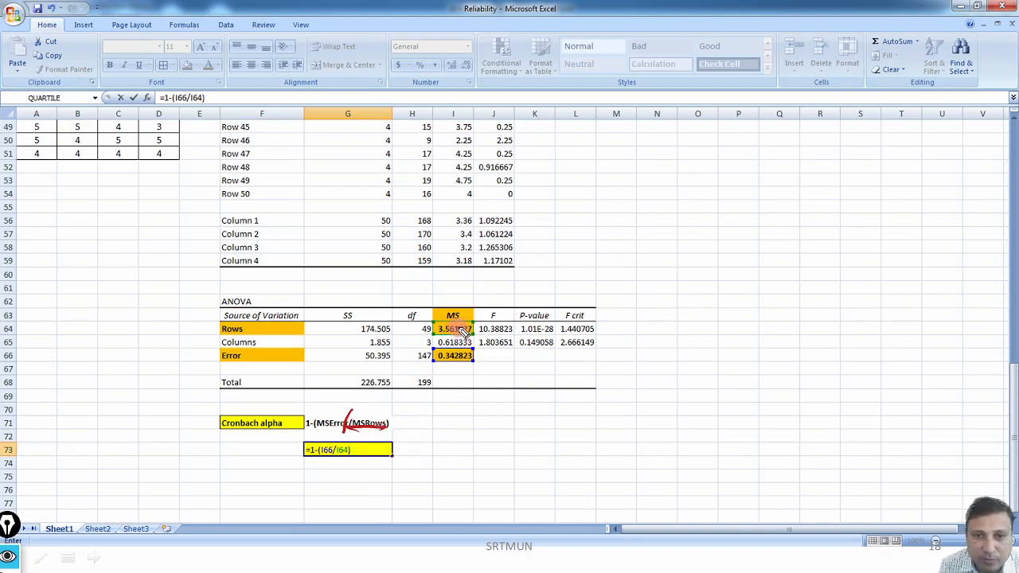
mouse_move(458, 126)
mouse_down()
mouse_move(443, 107)
mouse_move(457, 128)
mouse_up()
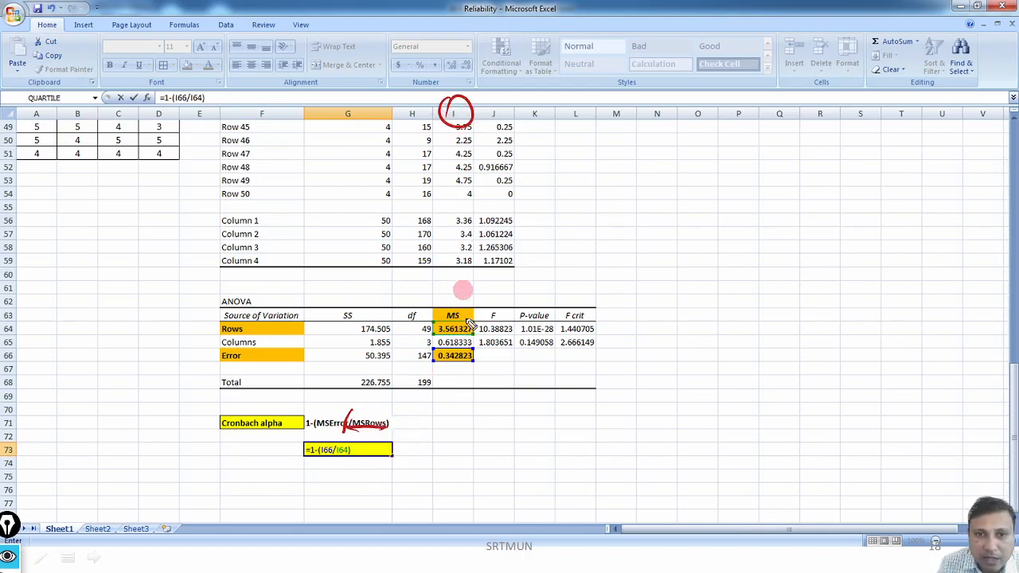
drag(32, 327, 69, 335)
mouse_move(350, 438)
mouse_down()
mouse_move(335, 447)
mouse_move(353, 440)
mouse_up()
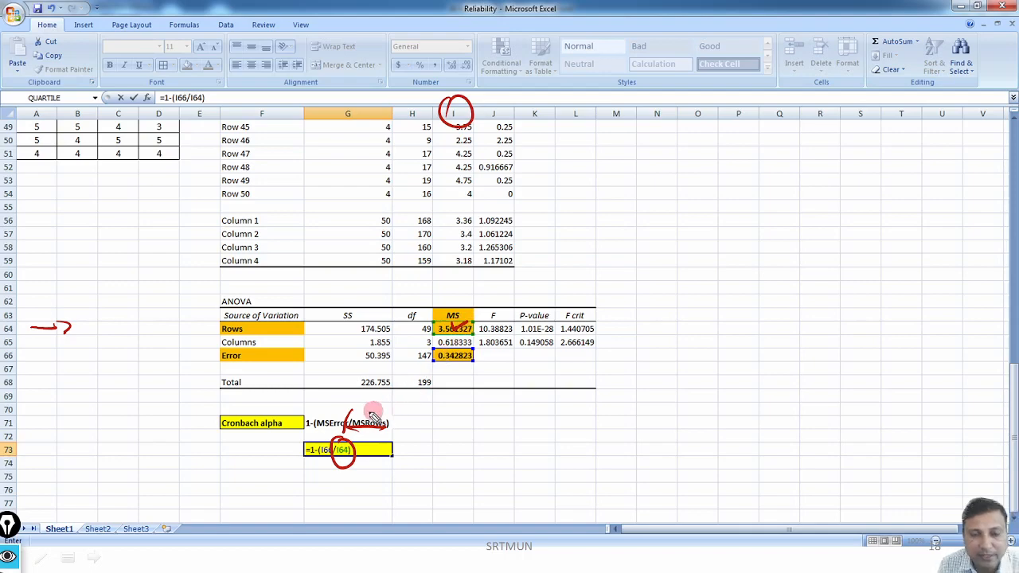
key(e)
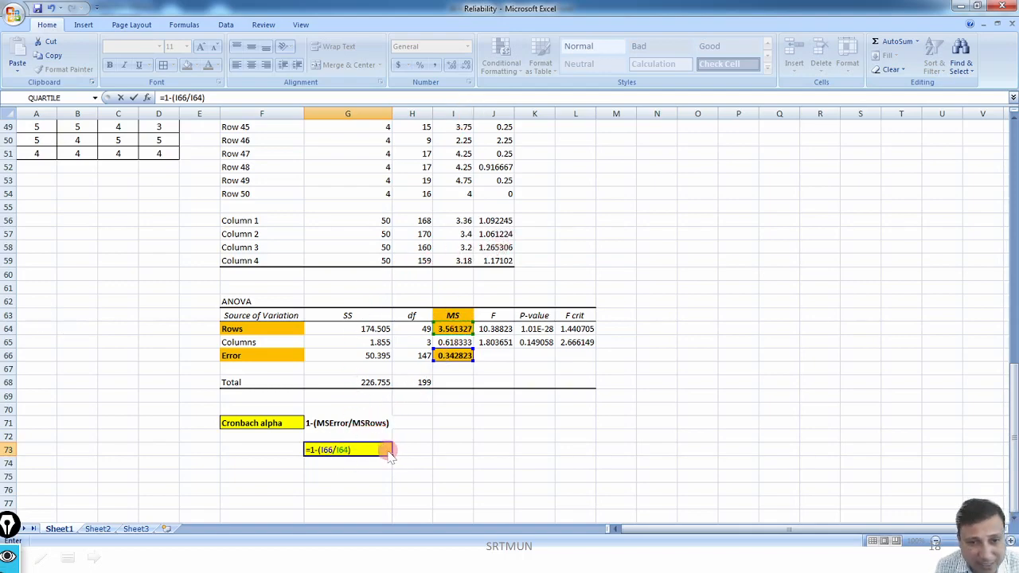
click(387, 450)
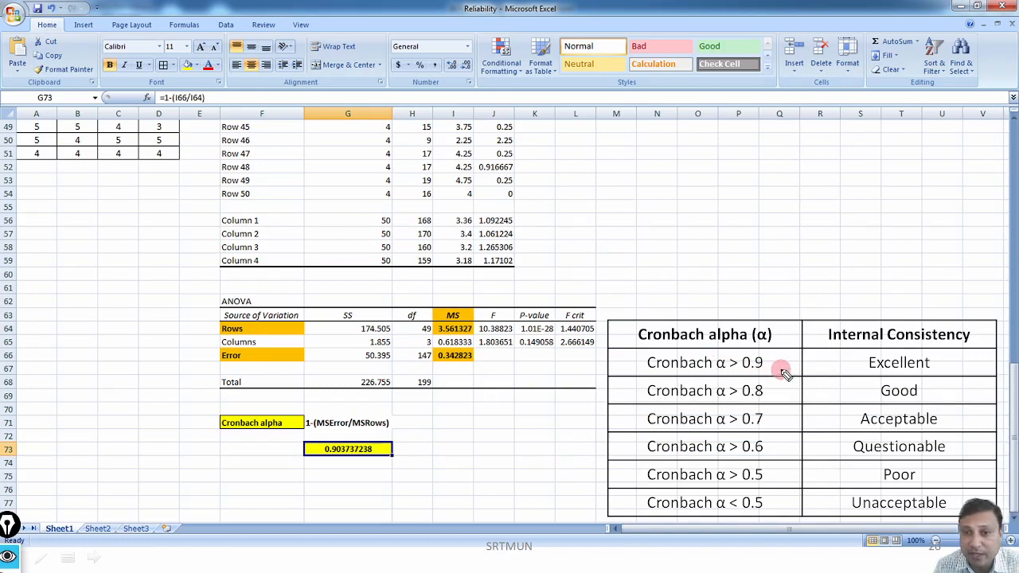
Underline "> 0.9" and "Excellent" in the internal consistency table, and erase the ink
drag(731, 370, 763, 367)
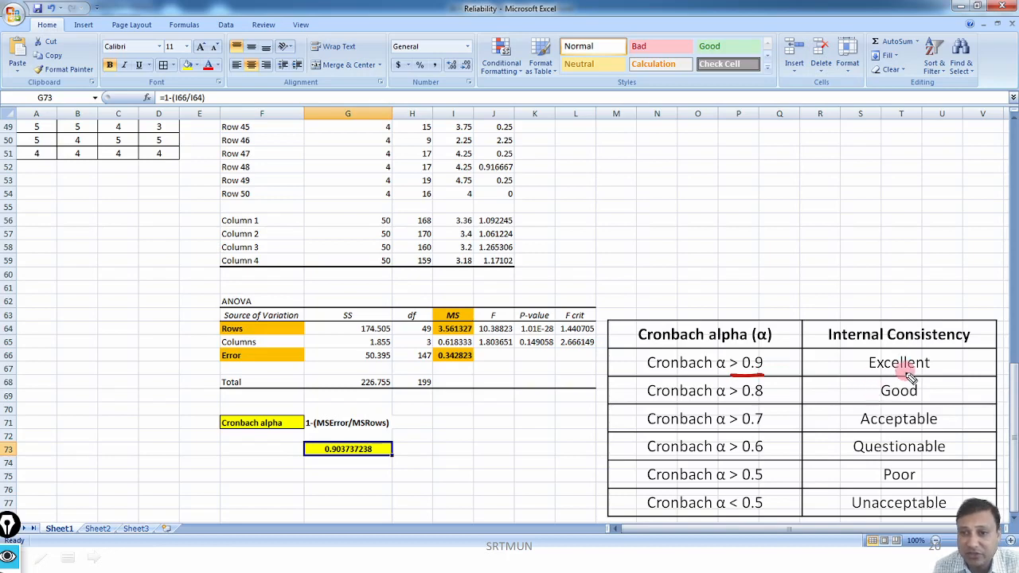
drag(864, 370, 930, 371)
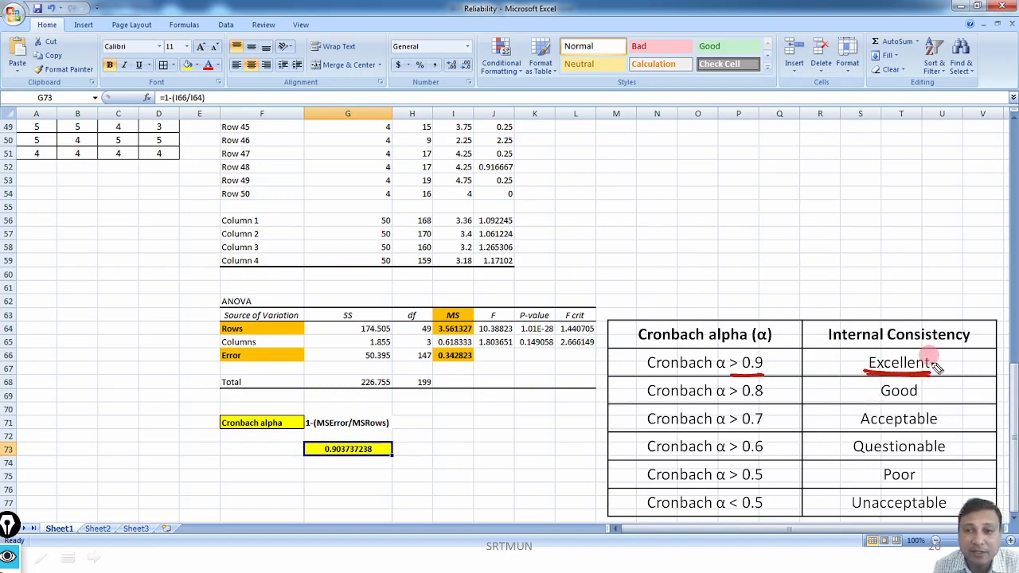
key(ctrl+shift+7)
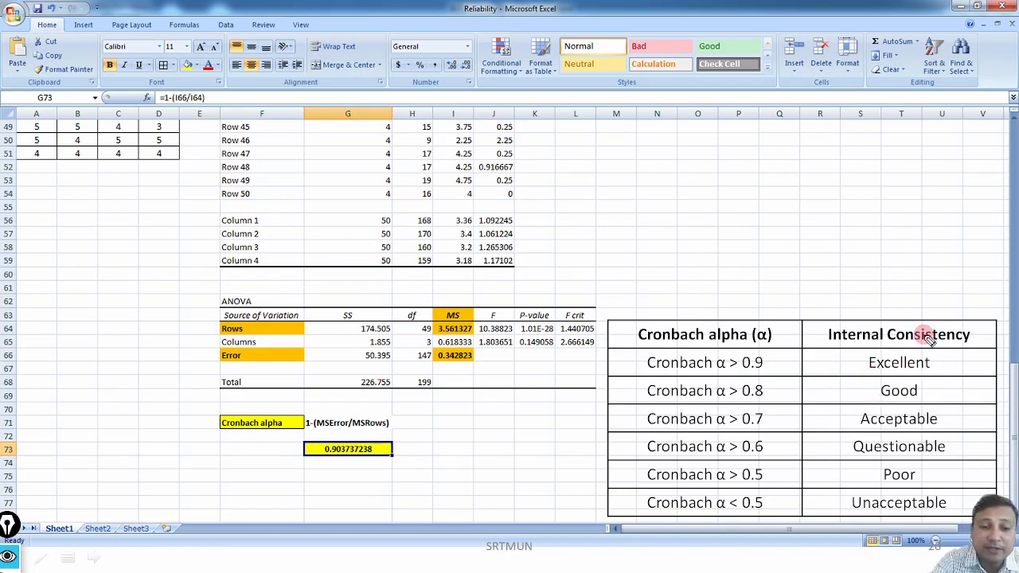
Switch to SPSS and import Sheet1 [A1:D51] of Reliability2.xlsx from the Desktop, reading variable names from the first row
click(546, 382)
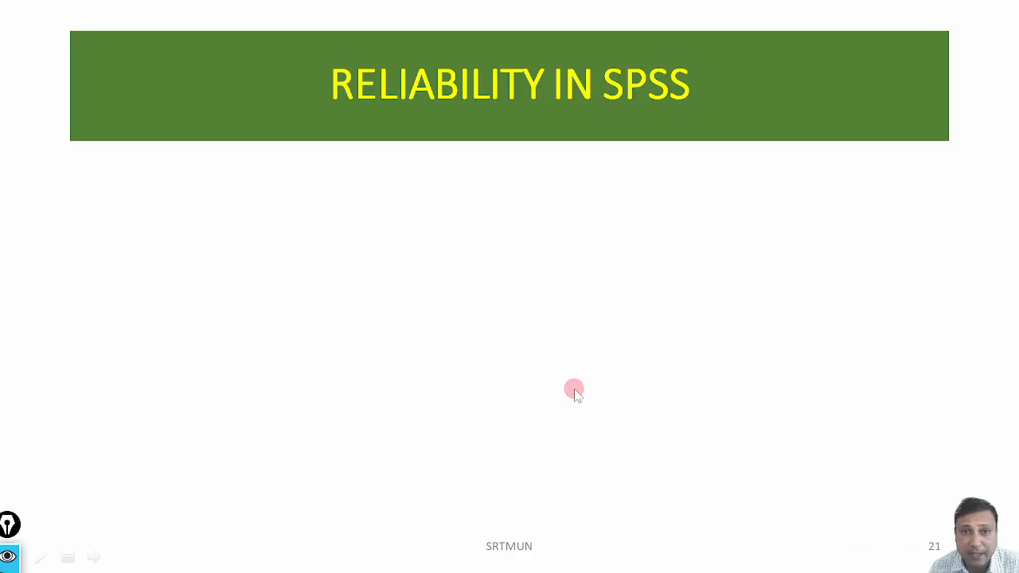
click(685, 356)
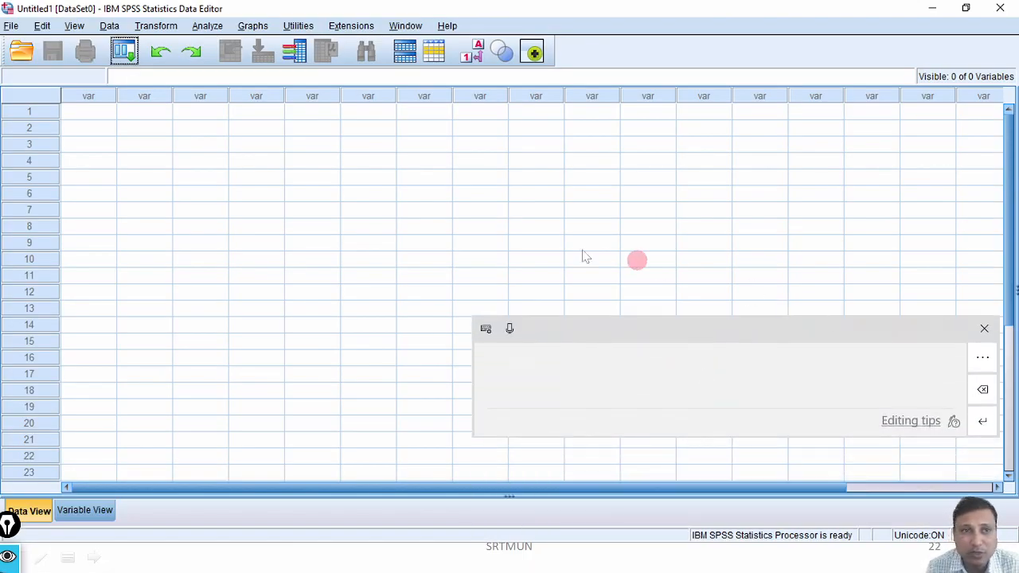
click(13, 29)
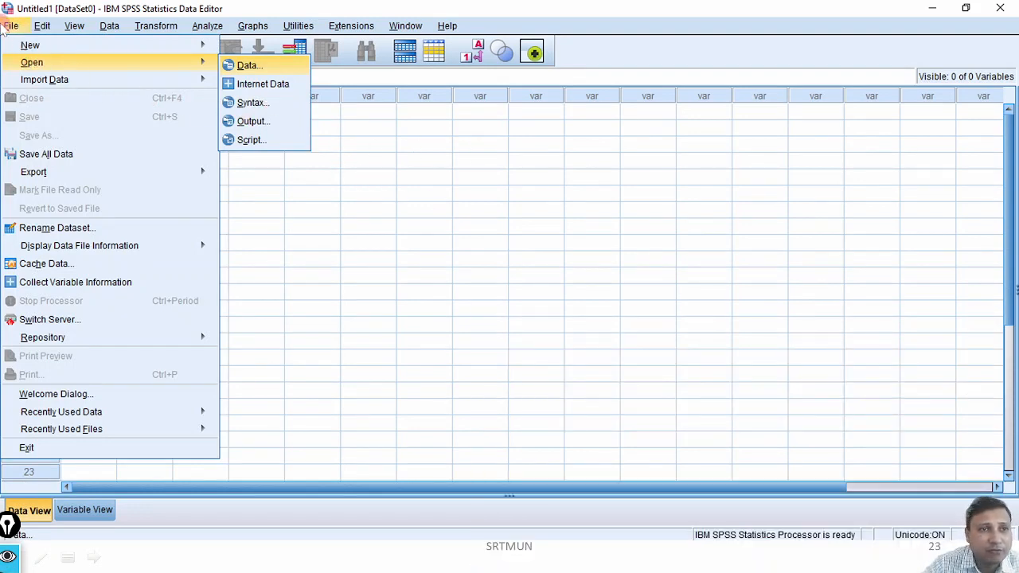
click(246, 65)
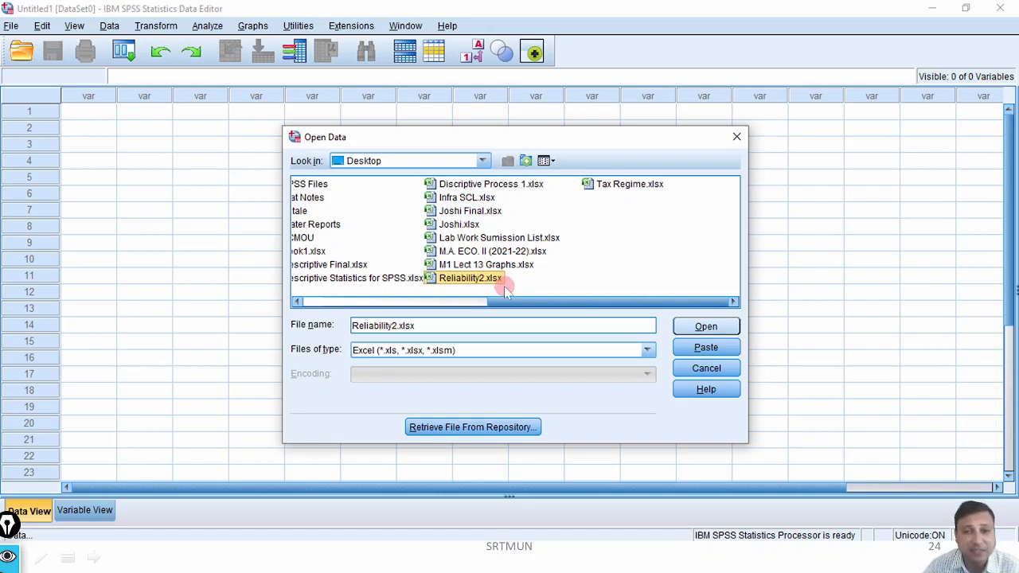
click(706, 326)
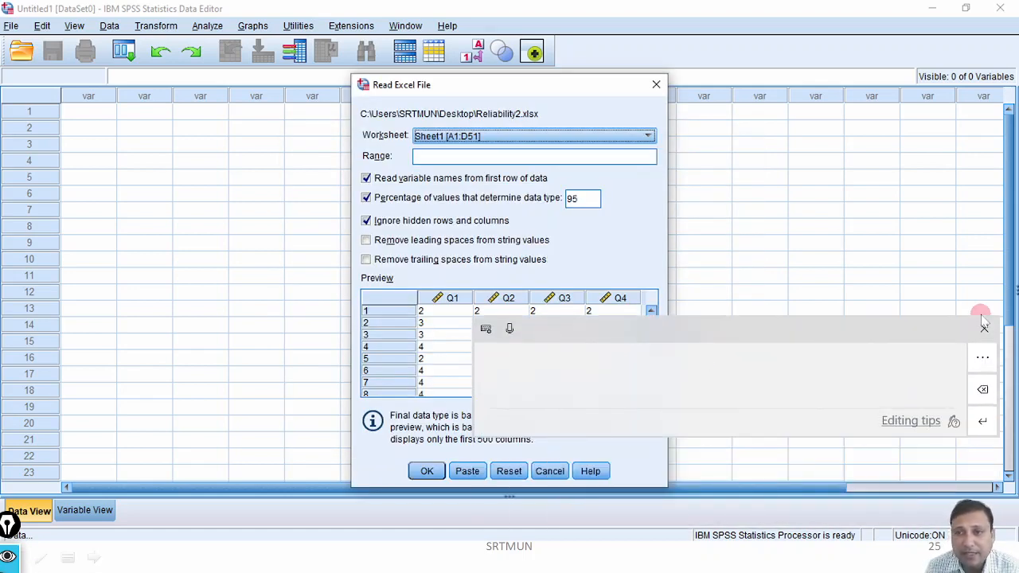
click(427, 470)
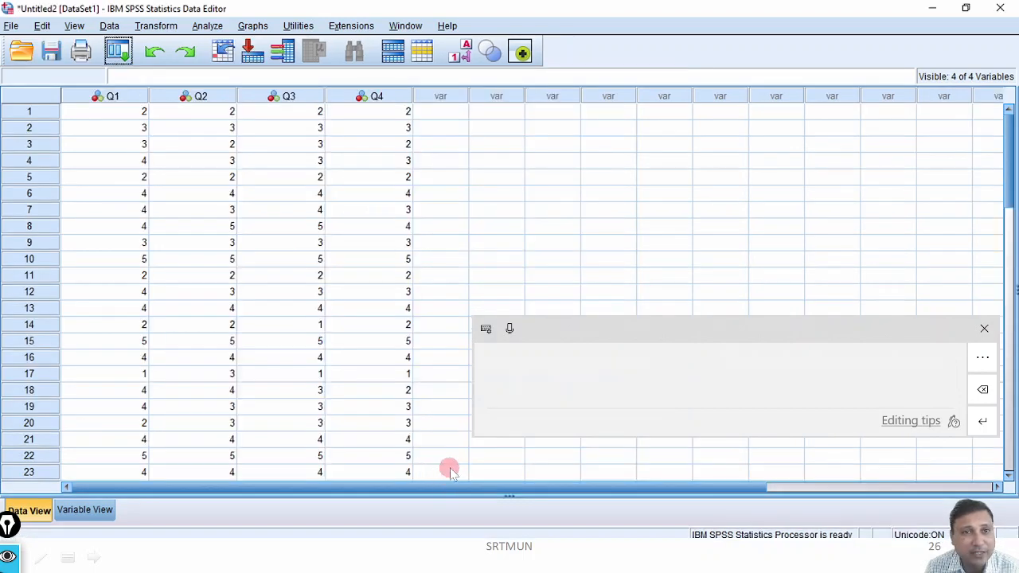
click(984, 328)
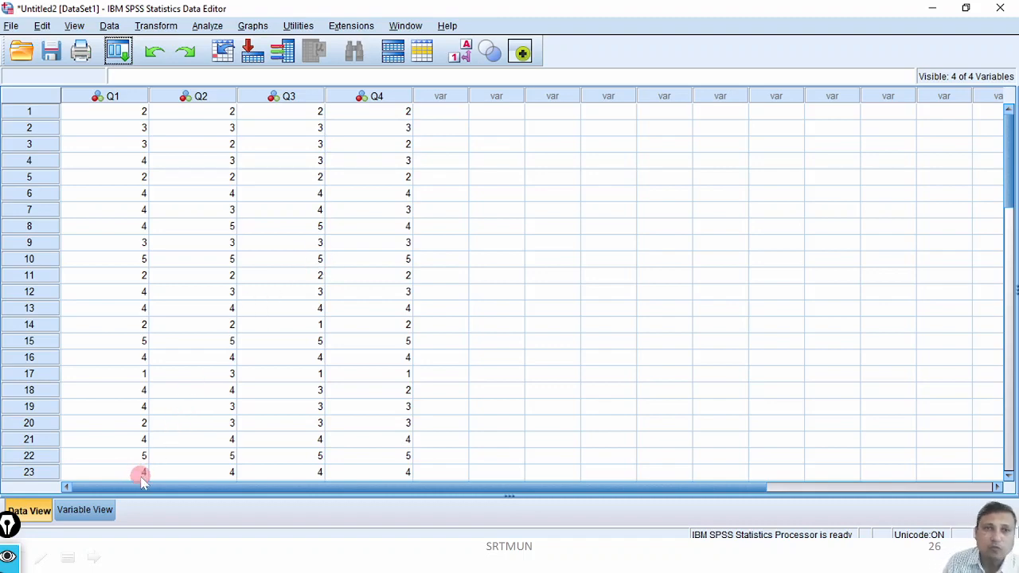
In Variable View, apply value labels to Q1: 1 Extremently Good, 2 Good, 3 Satisfactory, 4 Poor and 5 Extremely Poor
click(102, 512)
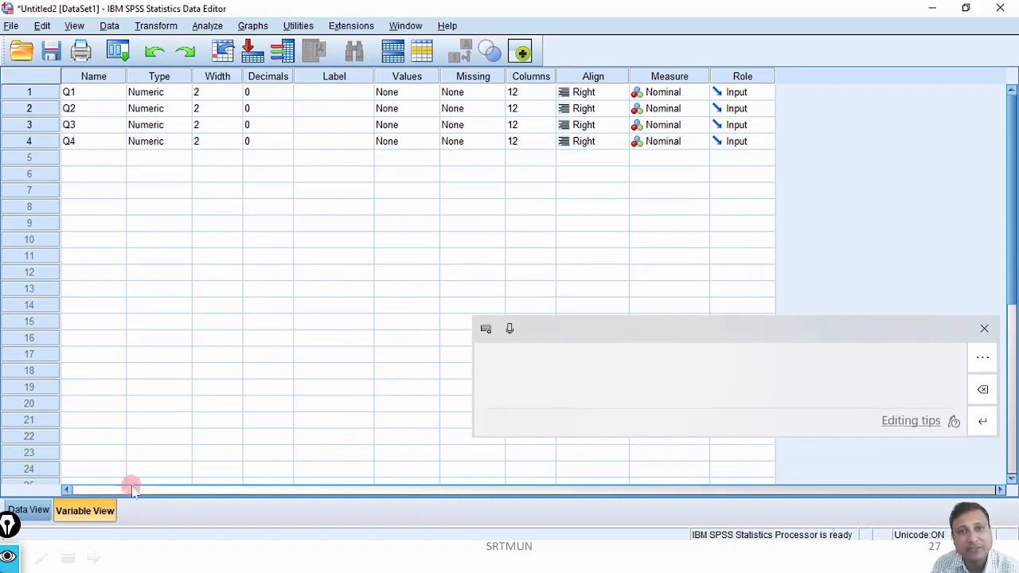
click(983, 328)
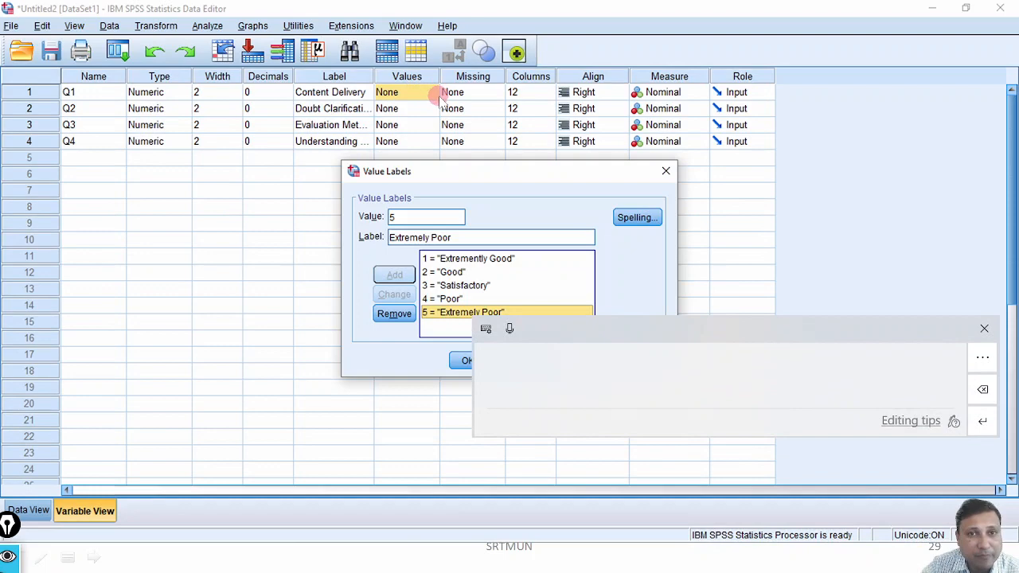
click(984, 328)
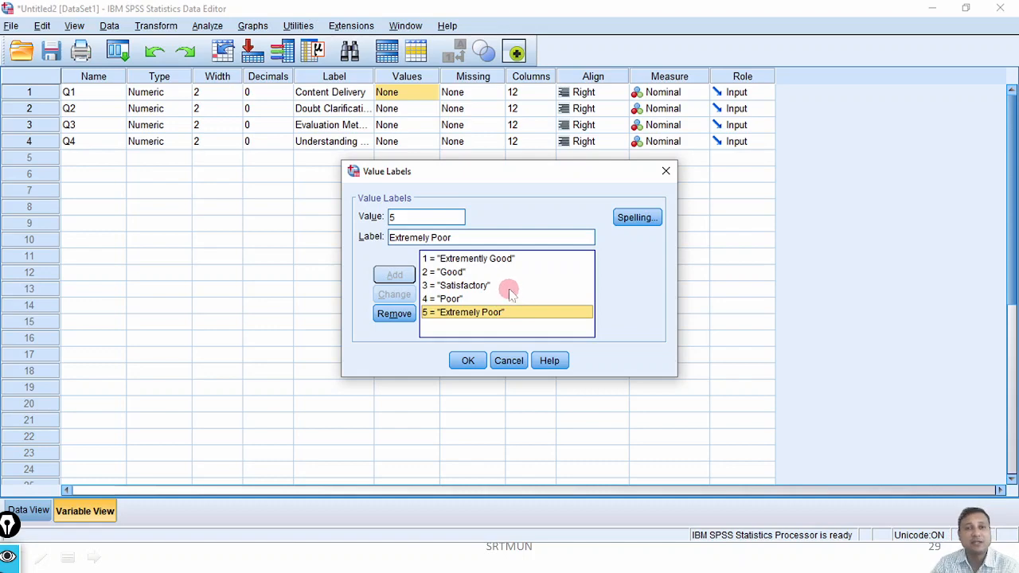
click(470, 360)
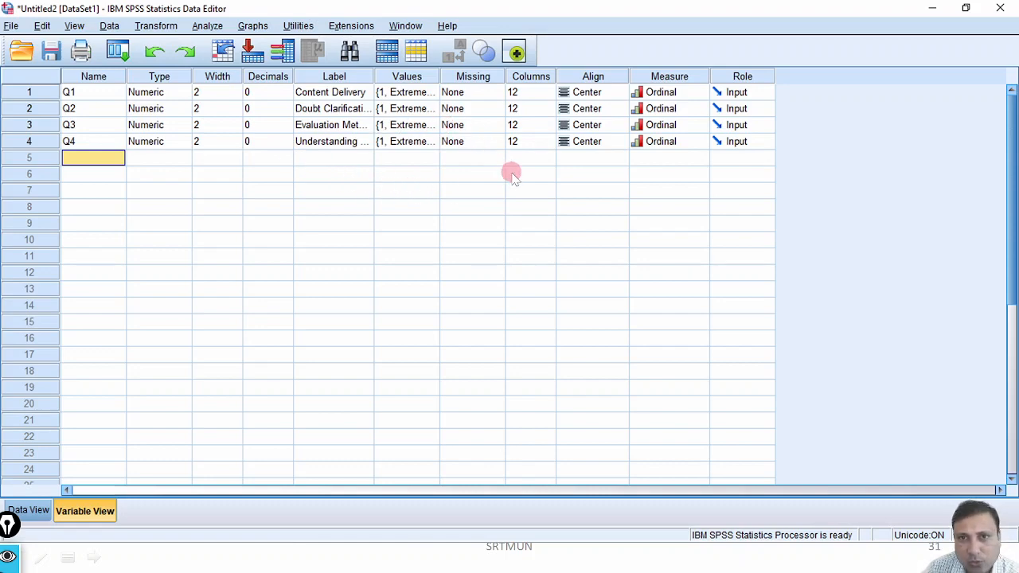
Return to Data View and open the scale Reliability Analysis
click(40, 513)
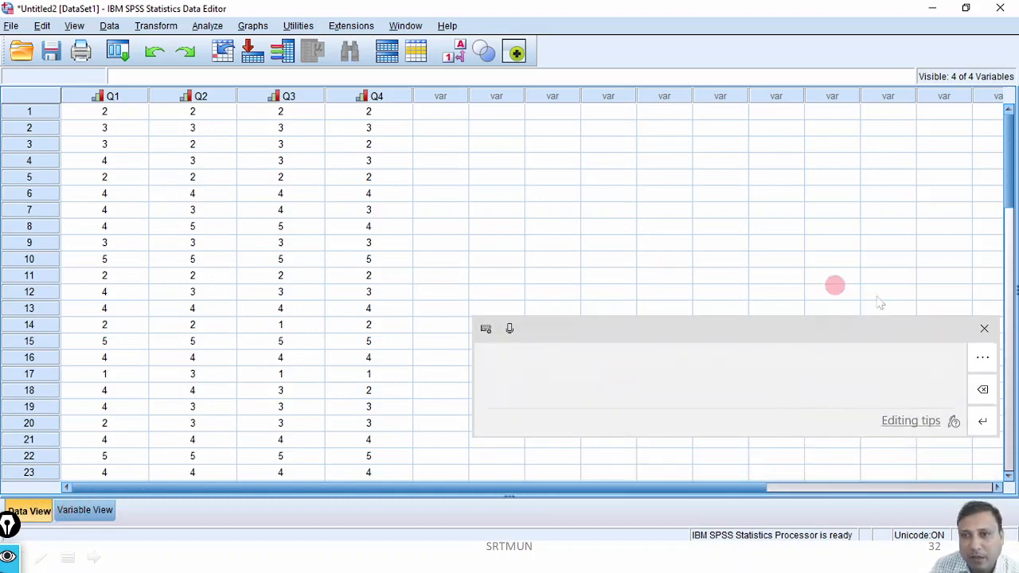
click(984, 329)
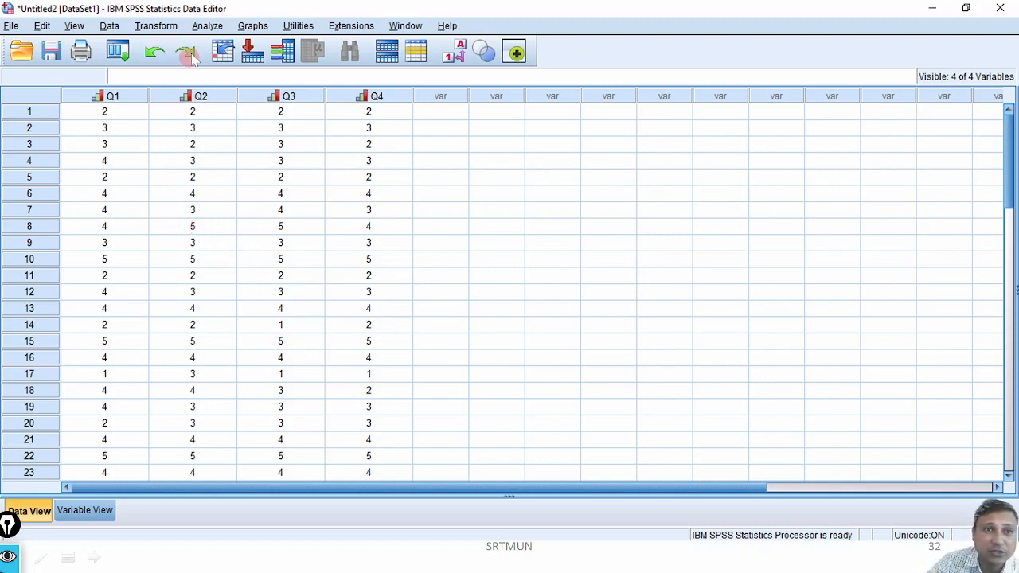
click(207, 26)
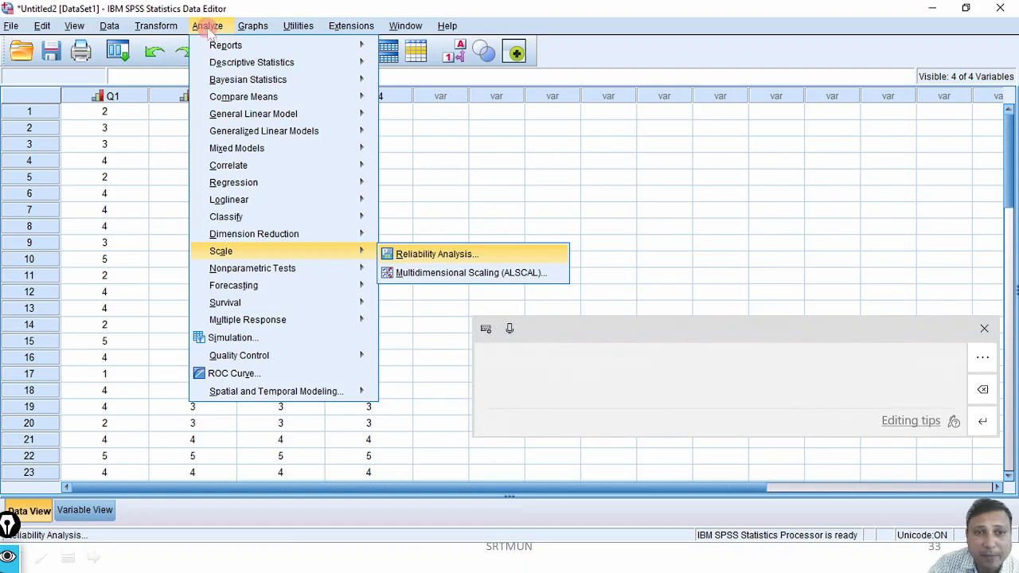
click(983, 328)
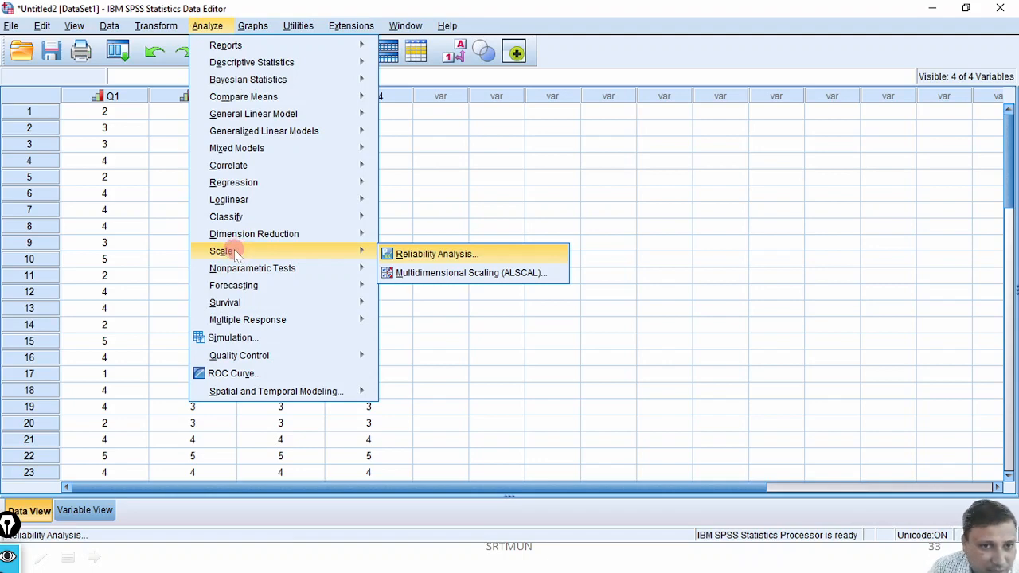
click(461, 255)
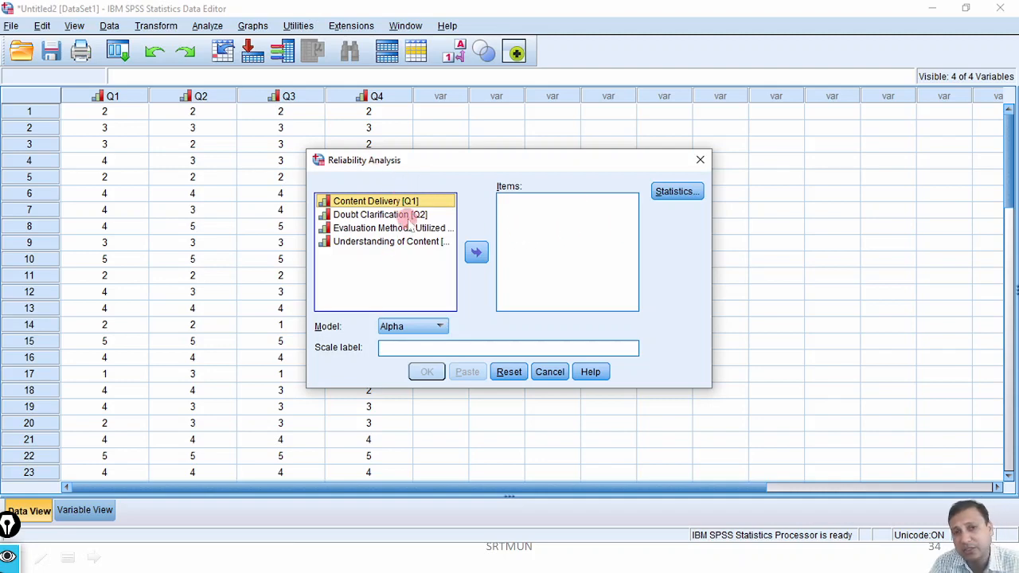
Add all four variables, Content Delivery to Understanding of Content, as analysis items and keep Alpha as the model
drag(408, 214, 427, 241)
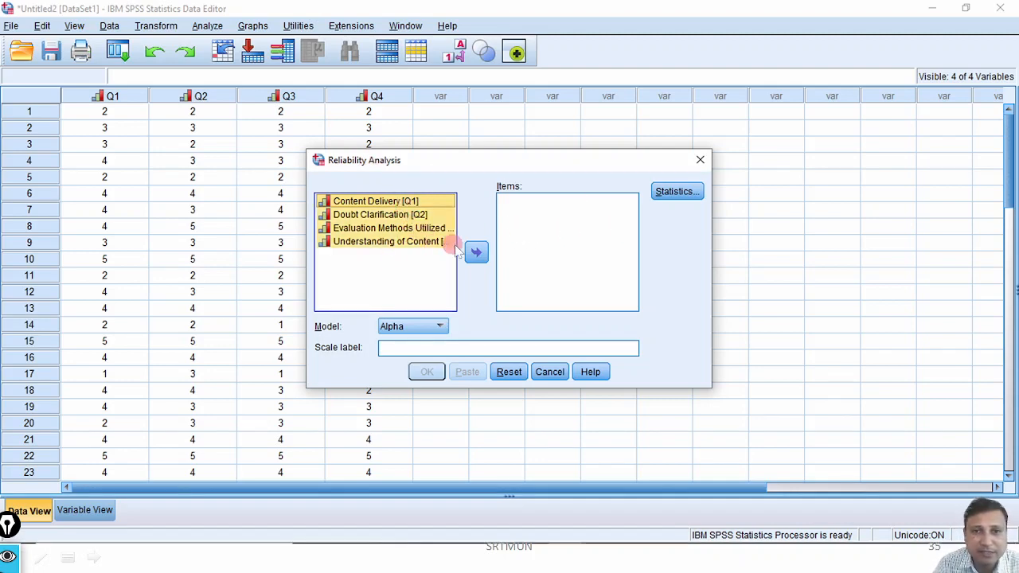
click(476, 252)
click(533, 278)
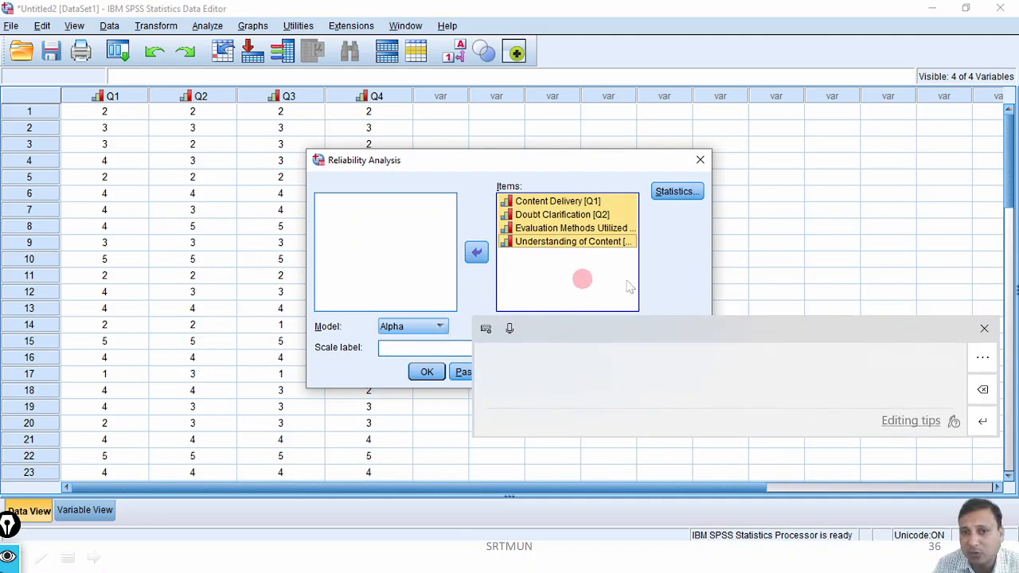
click(982, 330)
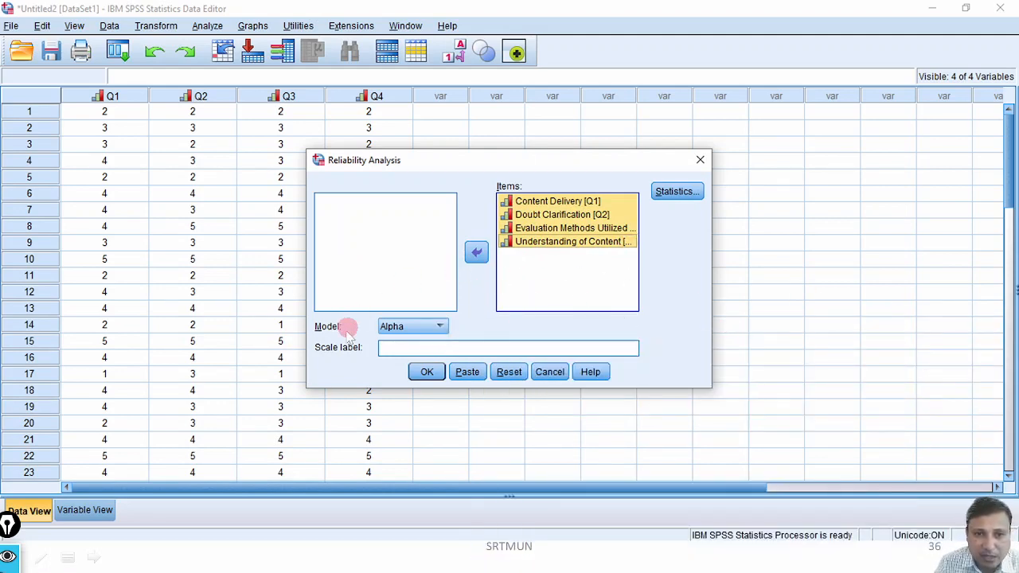
click(440, 327)
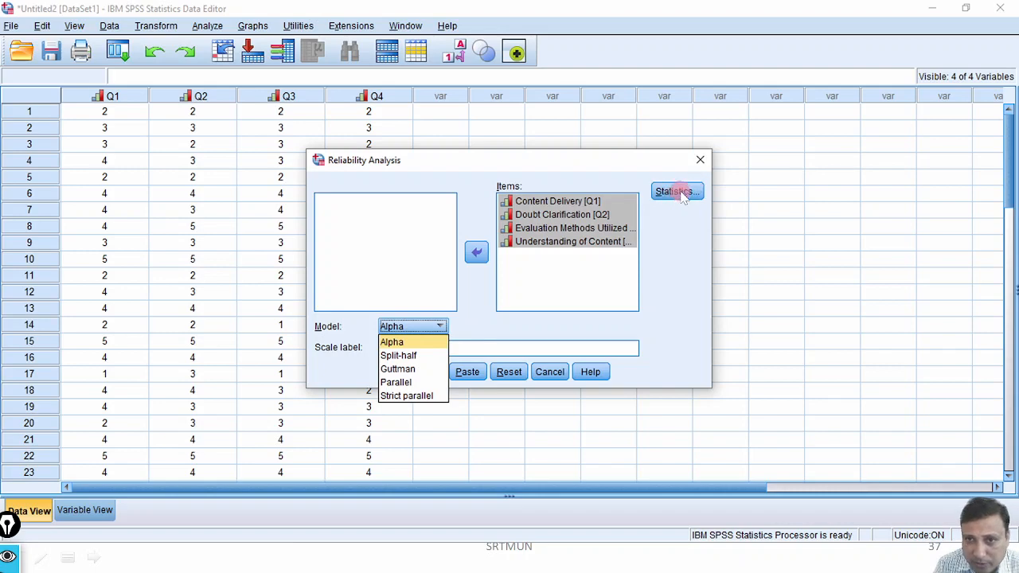
Request the "Scale if item deleted" descriptives and run the reliability analysis
click(677, 192)
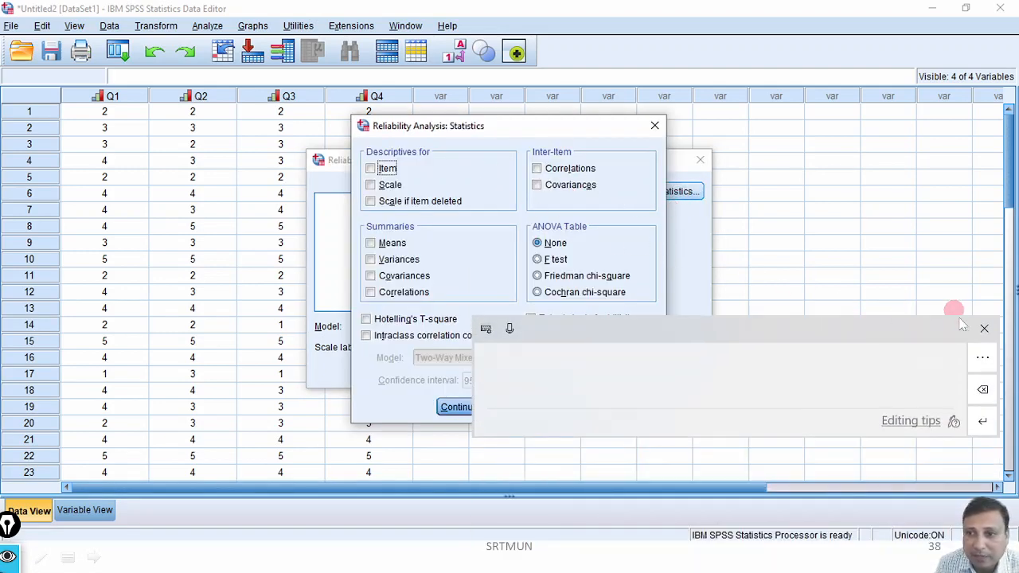
click(984, 328)
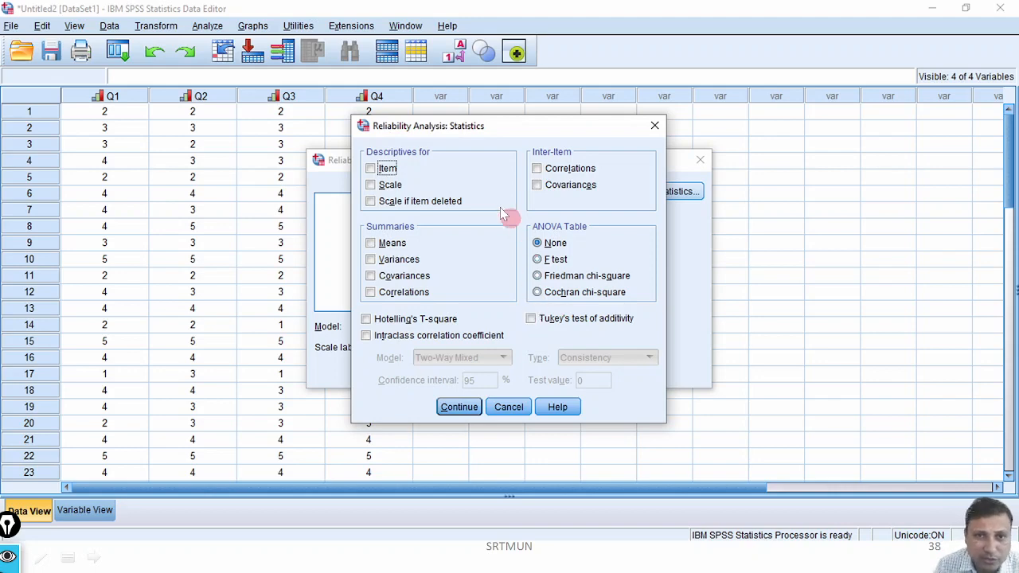
click(408, 202)
key(super+h)
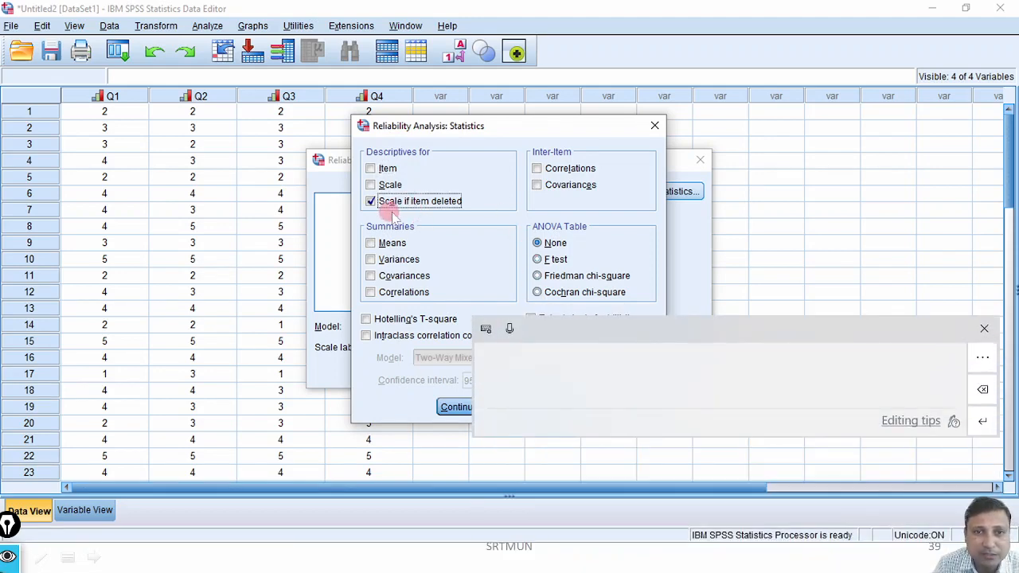
click(983, 329)
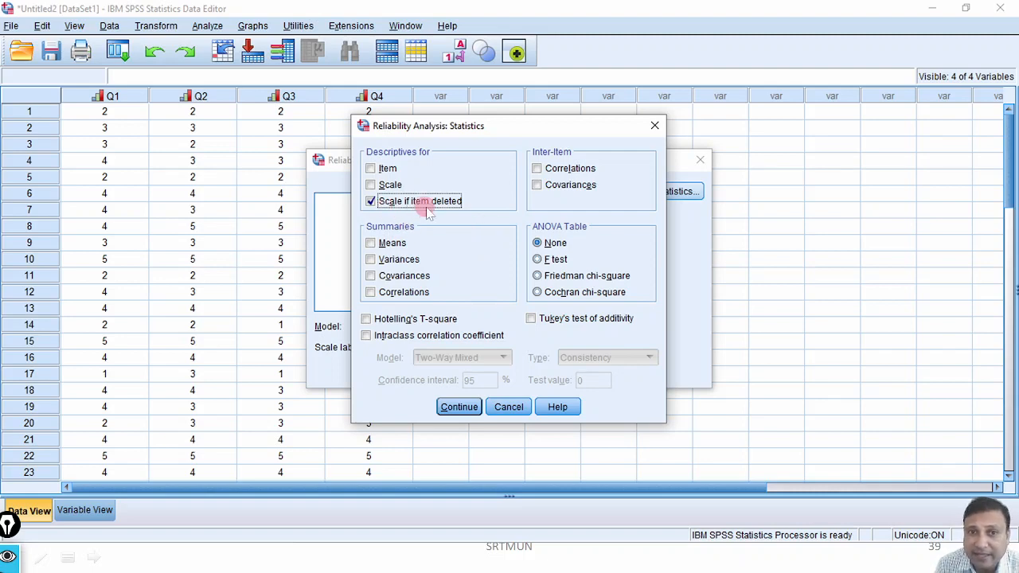
click(459, 407)
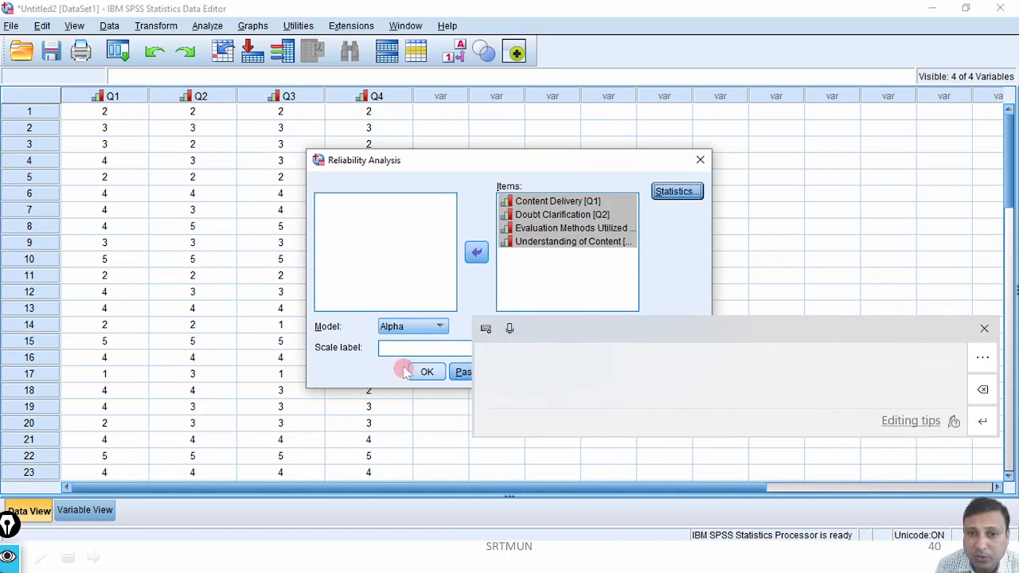
click(427, 372)
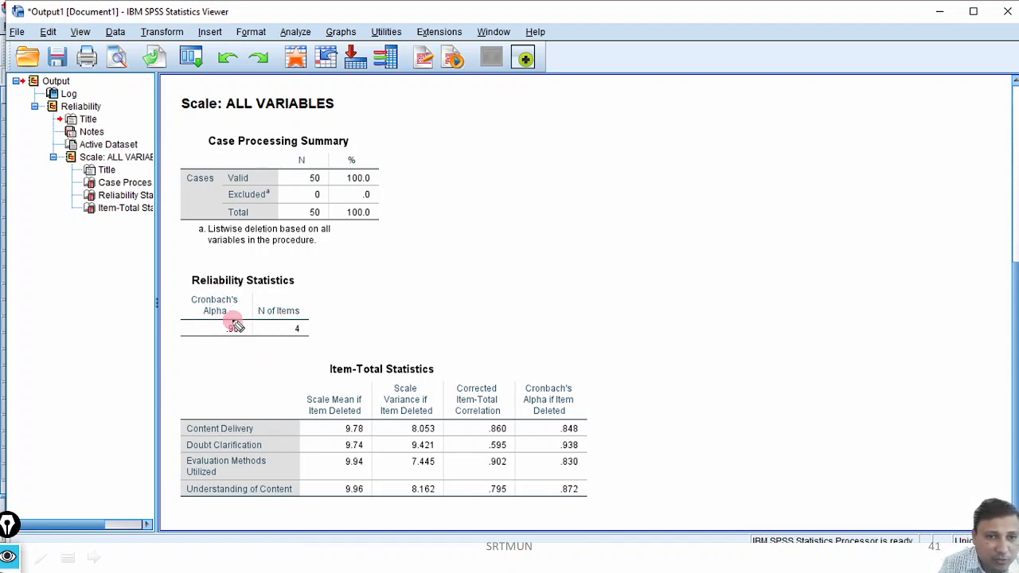
Circle the Cronbach's Alpha value in Reliability Statistics and handwrite 0.904 beside the table with a double underline
mouse_move(240, 317)
mouse_down()
mouse_move(216, 335)
mouse_move(257, 332)
mouse_move(236, 310)
mouse_up()
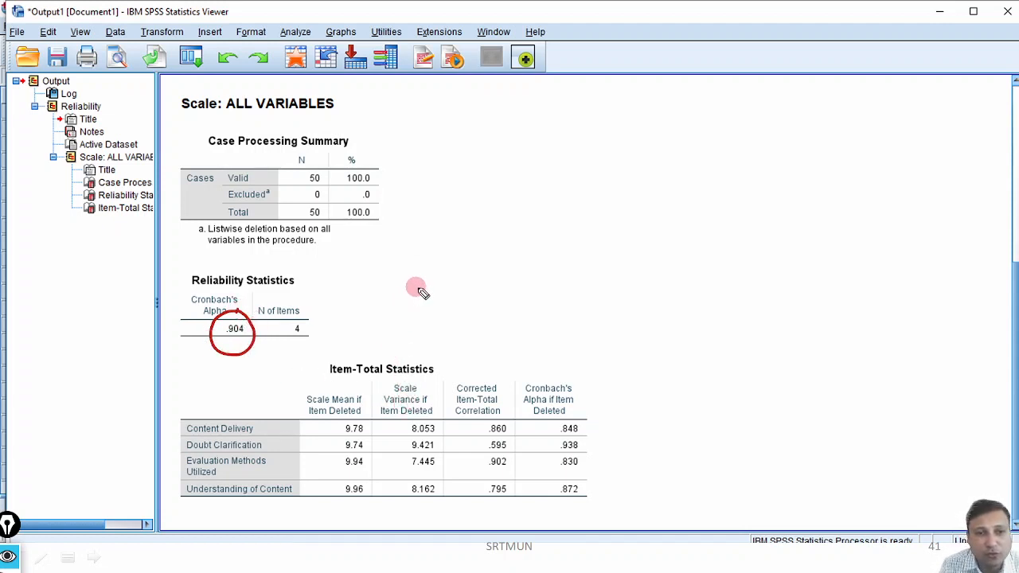
mouse_move(413, 288)
mouse_down()
mouse_move(459, 285)
mouse_move(480, 266)
mouse_move(504, 277)
mouse_up()
click(440, 281)
mouse_move(414, 329)
mouse_down()
mouse_move(519, 310)
mouse_move(541, 293)
mouse_up()
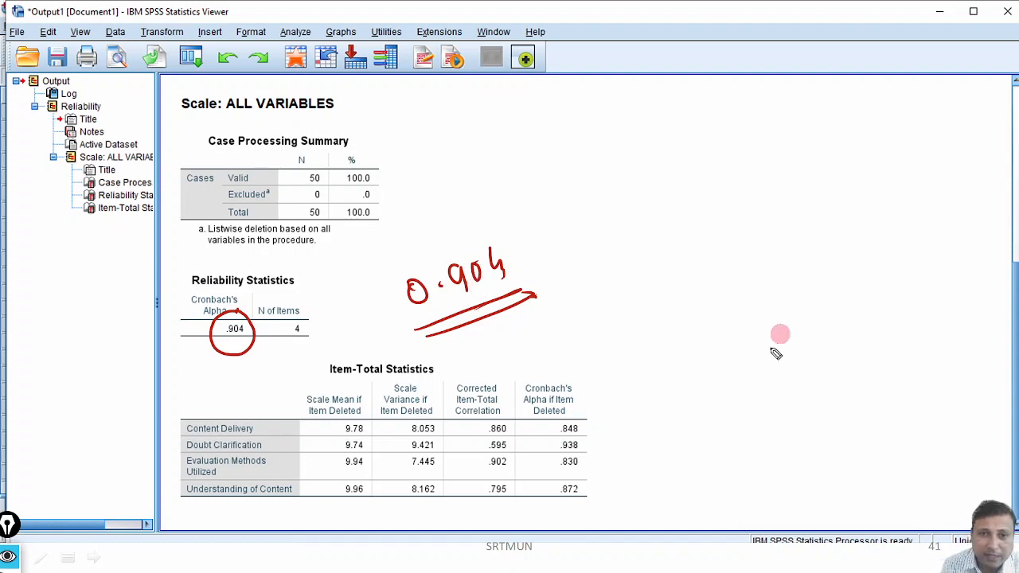
Circle the "Cronbach's Alpha if Item Deleted" heading and its column of values, and erase the ink
mouse_move(569, 364)
mouse_down()
mouse_move(524, 392)
mouse_move(578, 421)
mouse_move(589, 372)
mouse_move(564, 360)
mouse_up()
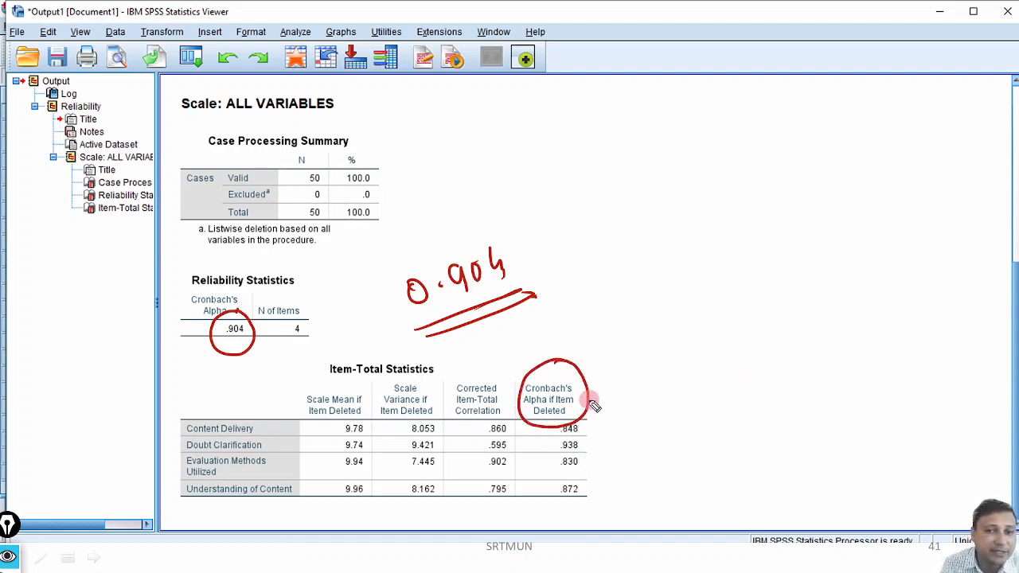
mouse_move(571, 412)
mouse_down()
mouse_move(541, 482)
mouse_move(616, 450)
mouse_move(575, 412)
mouse_up()
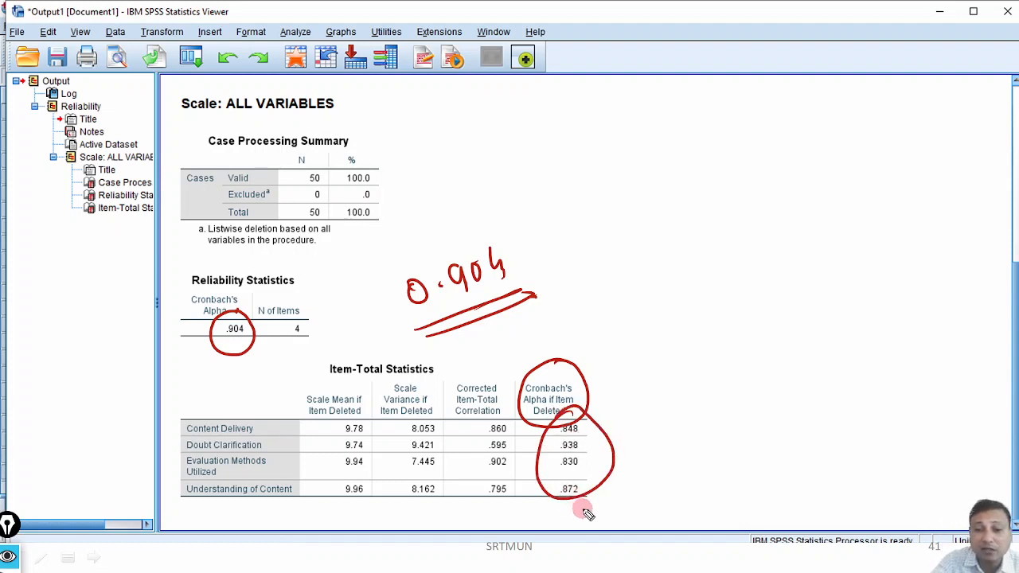
key(ctrl+shift+7)
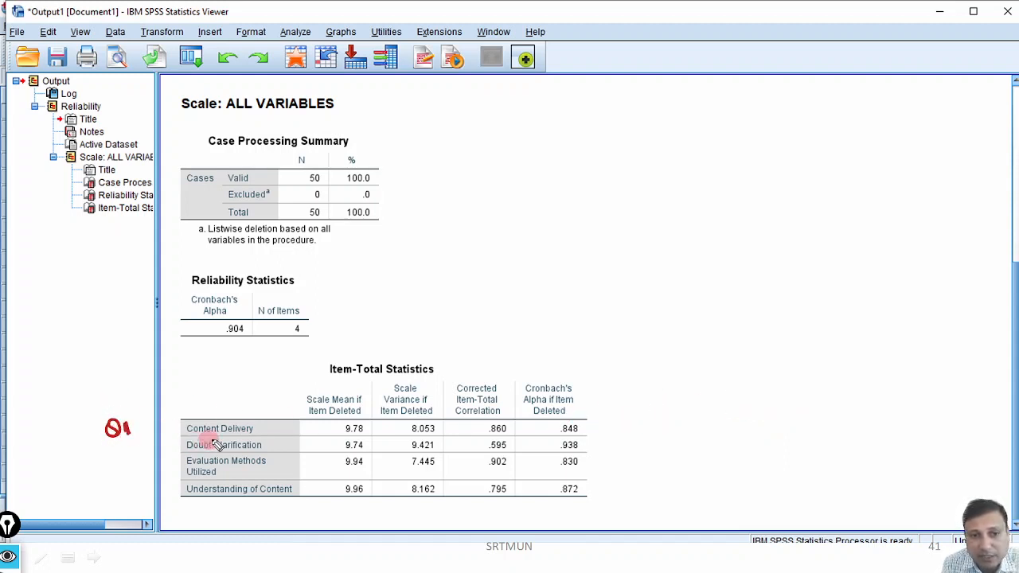
Label the four Item-Total Statistics rows Q1 to Q4 in ink, with an arrow pointing to each row
mouse_move(133, 439)
mouse_down()
mouse_move(127, 451)
mouse_move(142, 454)
mouse_move(177, 428)
mouse_up()
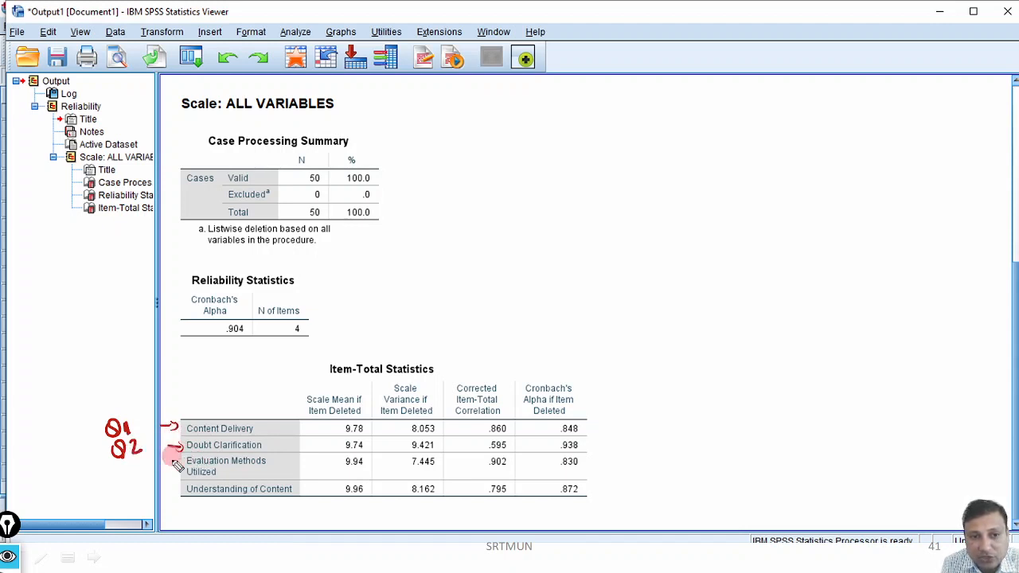
drag(159, 465, 167, 463)
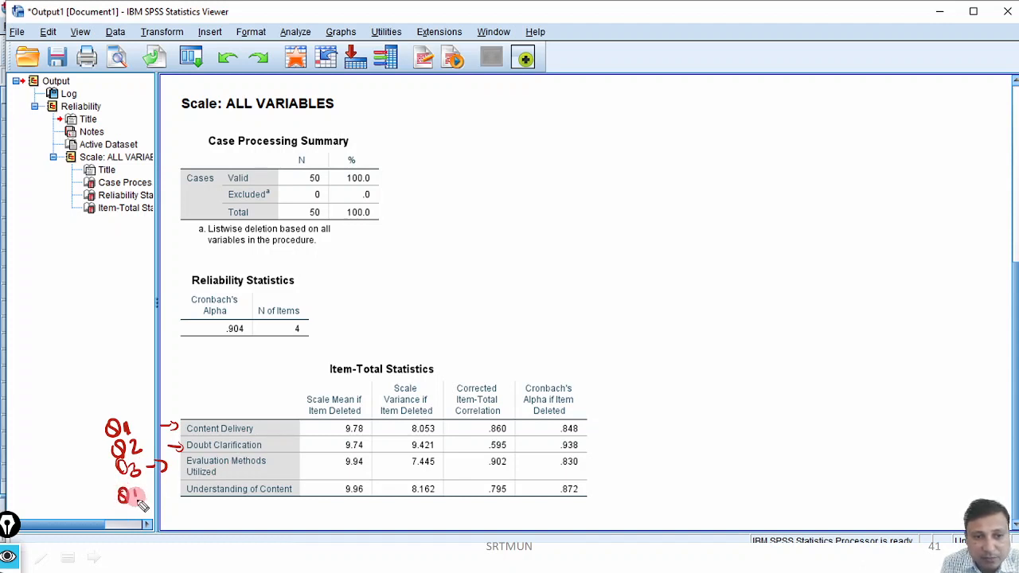
drag(175, 495, 170, 497)
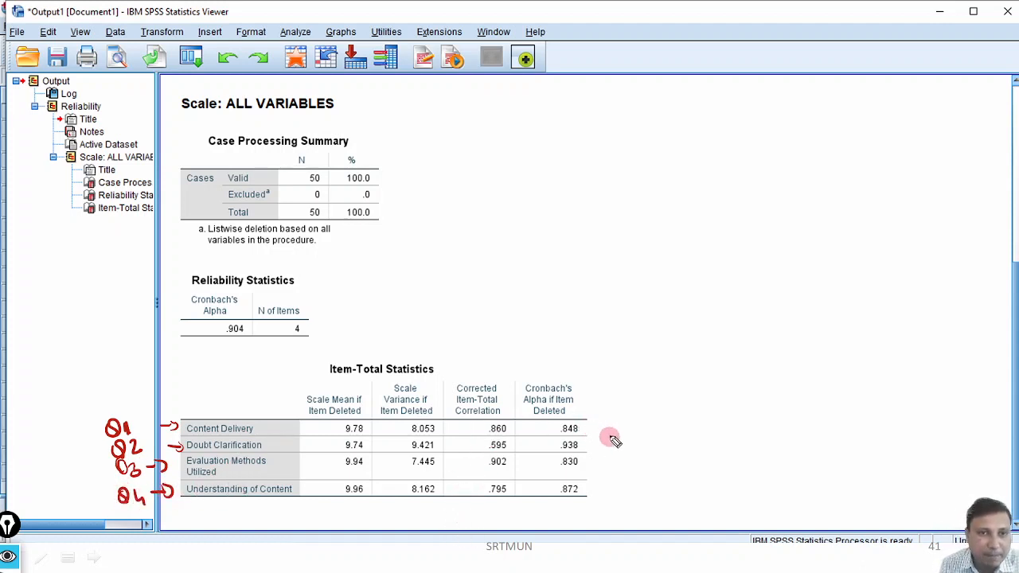
Sketch four question headings, Q1 to Q4, in the empty area above the statistics and draw a broken vertical line under each
mouse_move(694, 132)
mouse_down()
mouse_move(721, 149)
mouse_move(754, 136)
mouse_move(780, 151)
mouse_move(809, 140)
mouse_move(828, 157)
mouse_move(862, 142)
mouse_move(876, 155)
mouse_up()
drag(719, 212, 725, 305)
drag(768, 211, 773, 317)
drag(813, 211, 818, 319)
drag(868, 197, 866, 319)
Draw a brace beside the sketched question columns, label it "Latent Efficacy" and double underline "Efficacy"
drag(905, 171, 918, 231)
mouse_move(943, 176)
mouse_down()
mouse_move(944, 207)
mouse_move(967, 197)
mouse_up()
drag(969, 169, 971, 183)
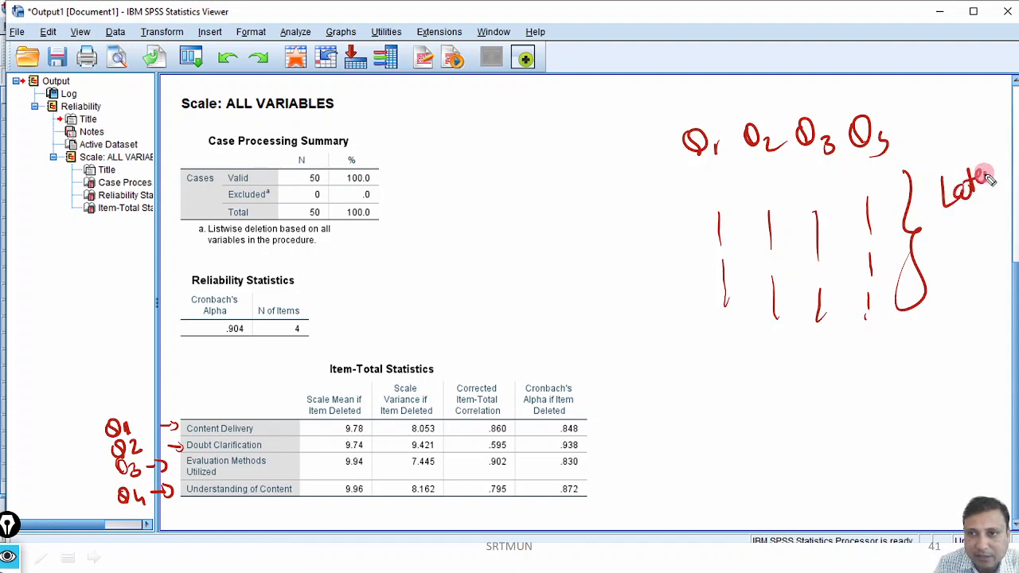
mouse_move(951, 237)
mouse_down()
mouse_move(944, 257)
mouse_move(977, 239)
mouse_move(1010, 243)
mouse_up()
mouse_move(941, 272)
mouse_down()
mouse_move(1000, 250)
mouse_move(1005, 263)
mouse_up()
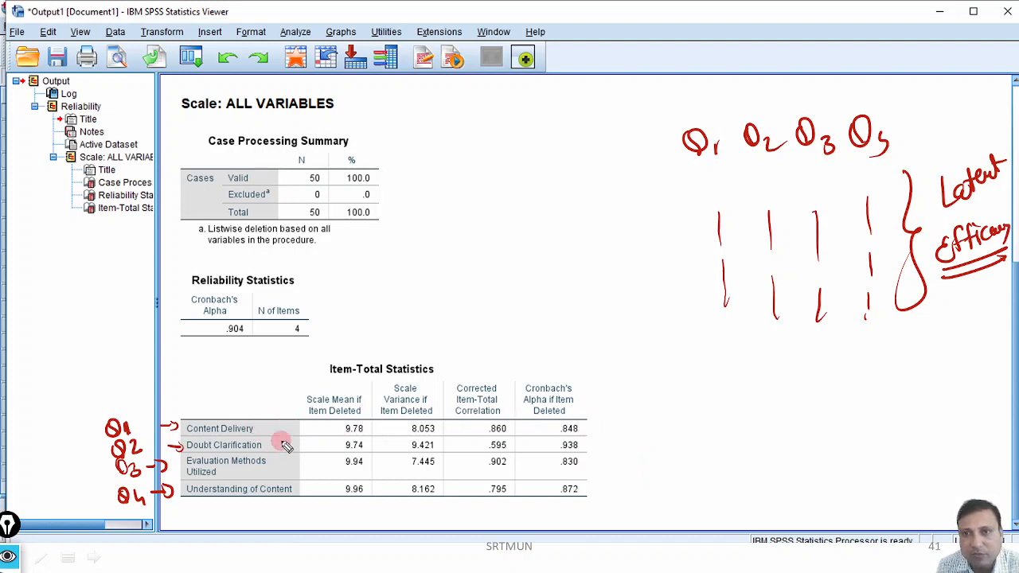
Scribble out the sketched Q1 column and bracket the remaining three question headings
drag(701, 141, 733, 298)
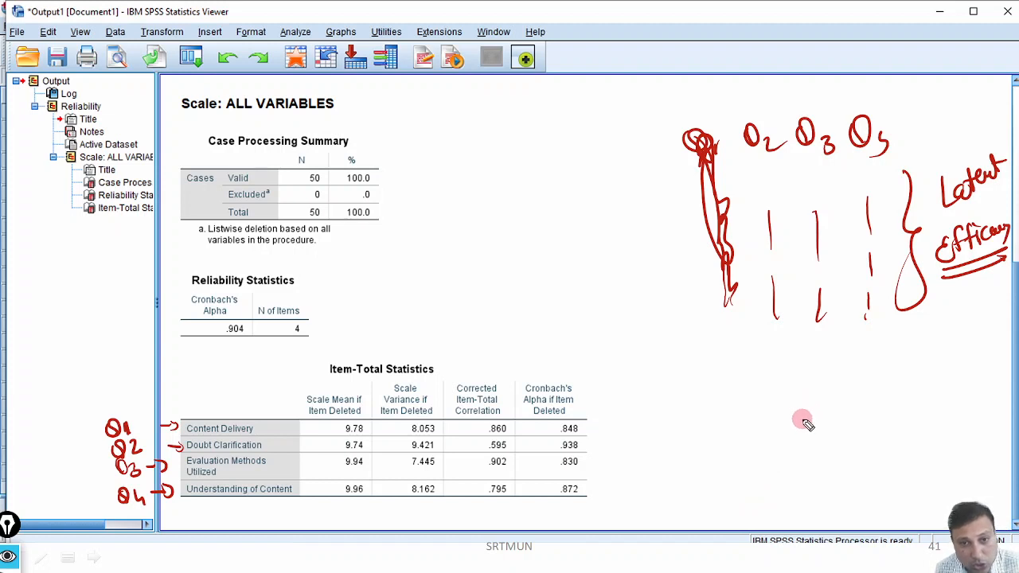
mouse_move(748, 133)
mouse_down()
mouse_move(769, 105)
mouse_move(895, 94)
mouse_move(901, 126)
mouse_up()
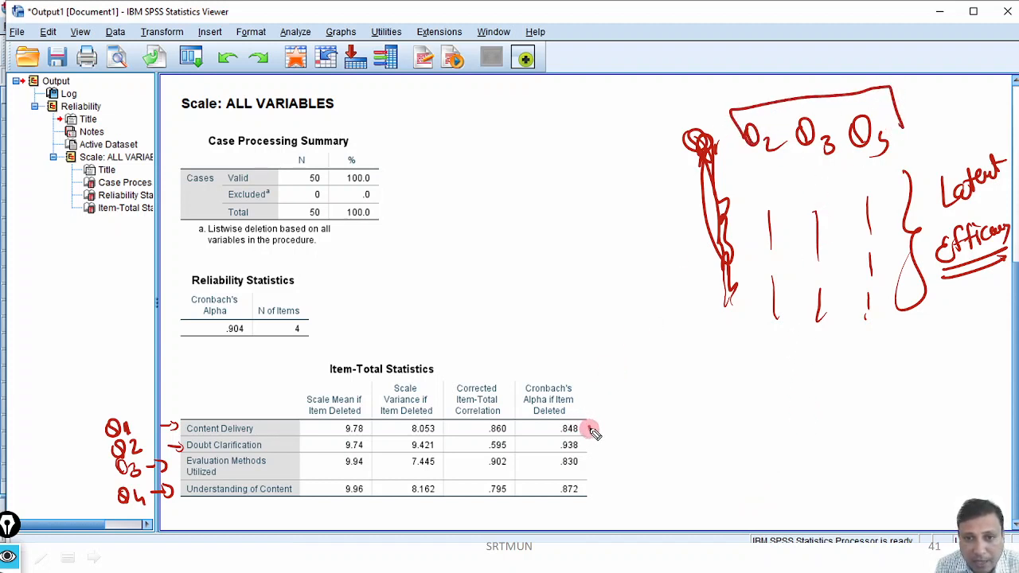
Tick and underline the alpha-if-deleted value for Content Delivery, and handwrite 0.84 beside it with a double underline
mouse_move(591, 430)
mouse_down()
mouse_move(607, 421)
mouse_move(584, 434)
mouse_up()
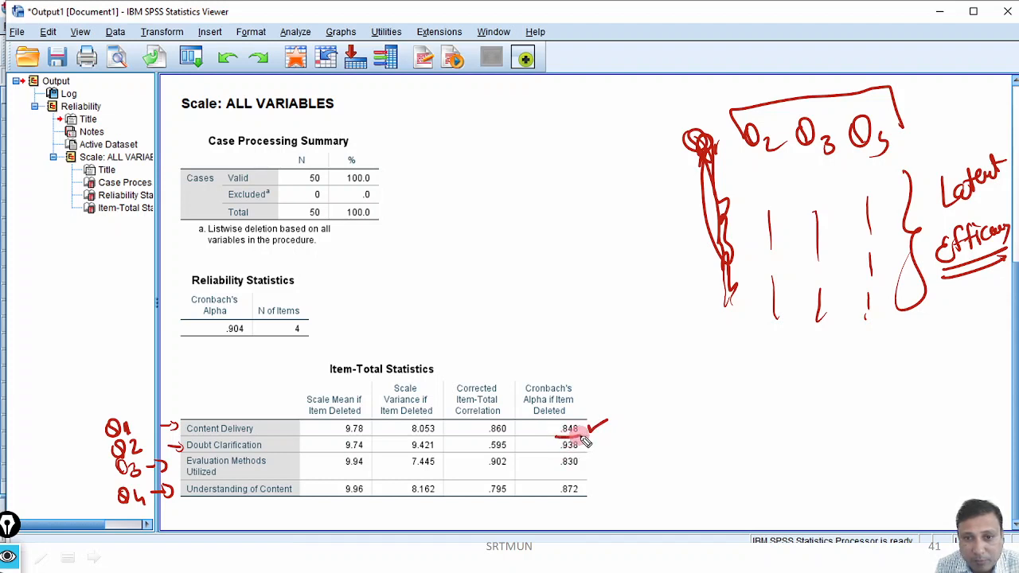
mouse_move(663, 424)
mouse_down()
mouse_move(699, 419)
mouse_move(726, 439)
mouse_up()
click(678, 432)
drag(655, 462, 737, 459)
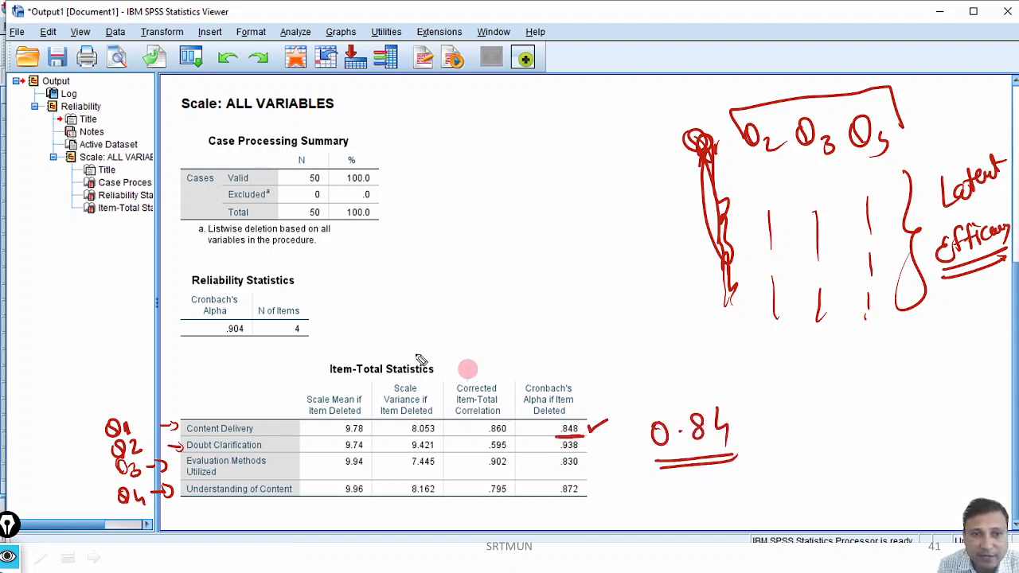
Circle the overall Cronbach's Alpha and the column of alpha-if-item-deleted values, and erase all ink
mouse_move(227, 307)
mouse_down()
mouse_move(247, 354)
mouse_move(238, 350)
mouse_up()
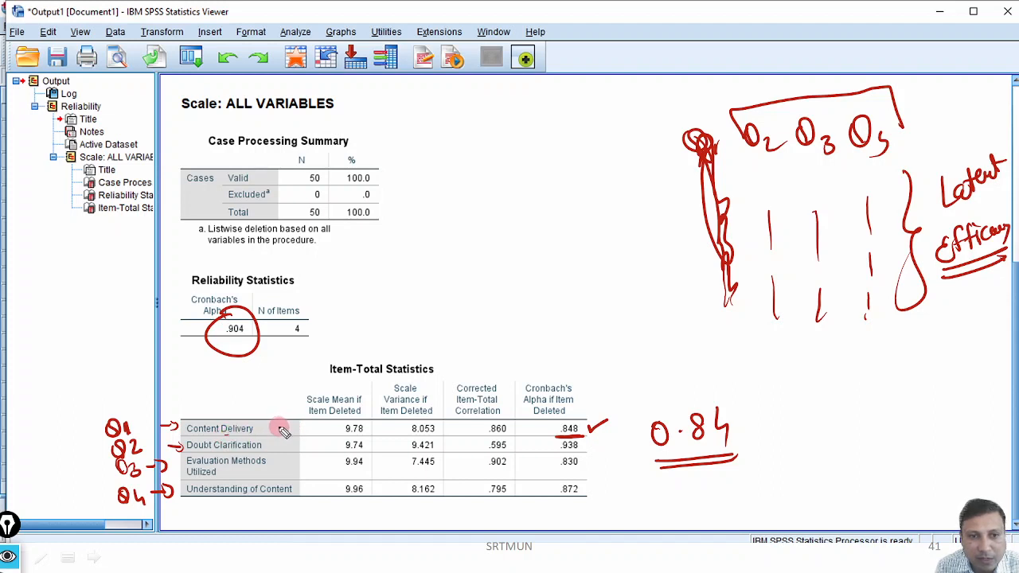
click(694, 196)
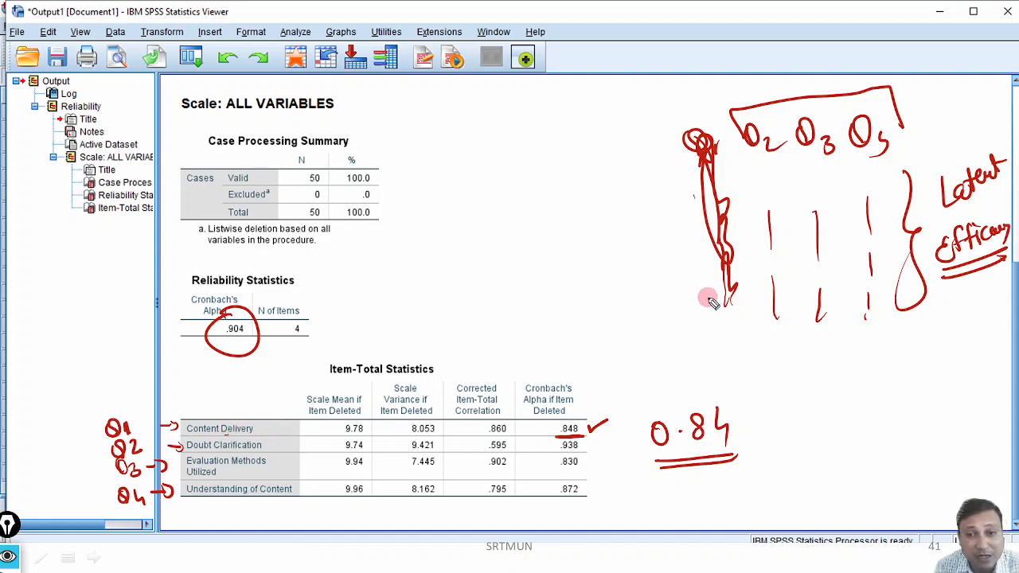
mouse_move(565, 416)
mouse_down()
mouse_move(552, 468)
mouse_move(610, 491)
mouse_move(593, 422)
mouse_move(561, 415)
mouse_up()
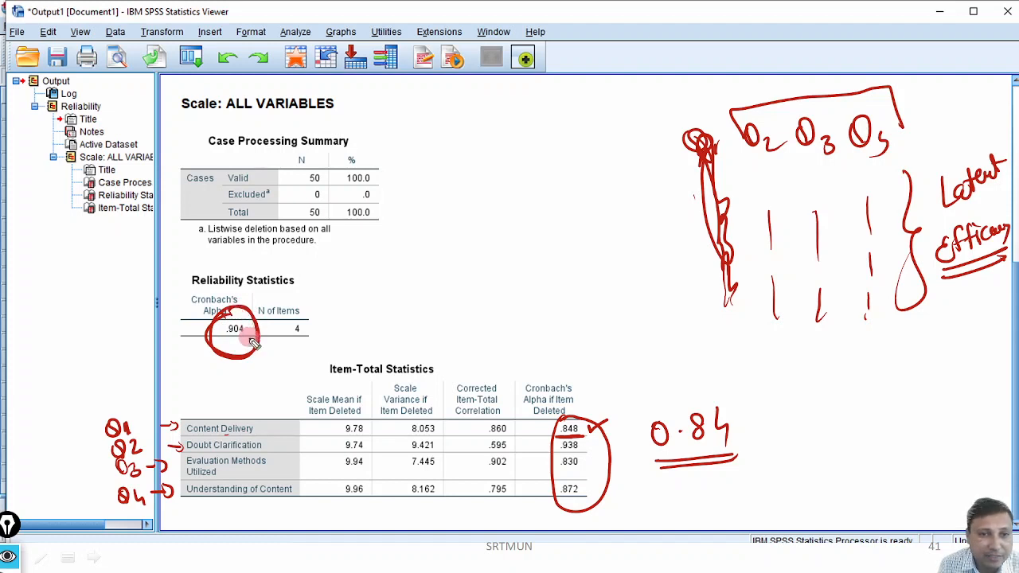
key(ctrl+shift+7)
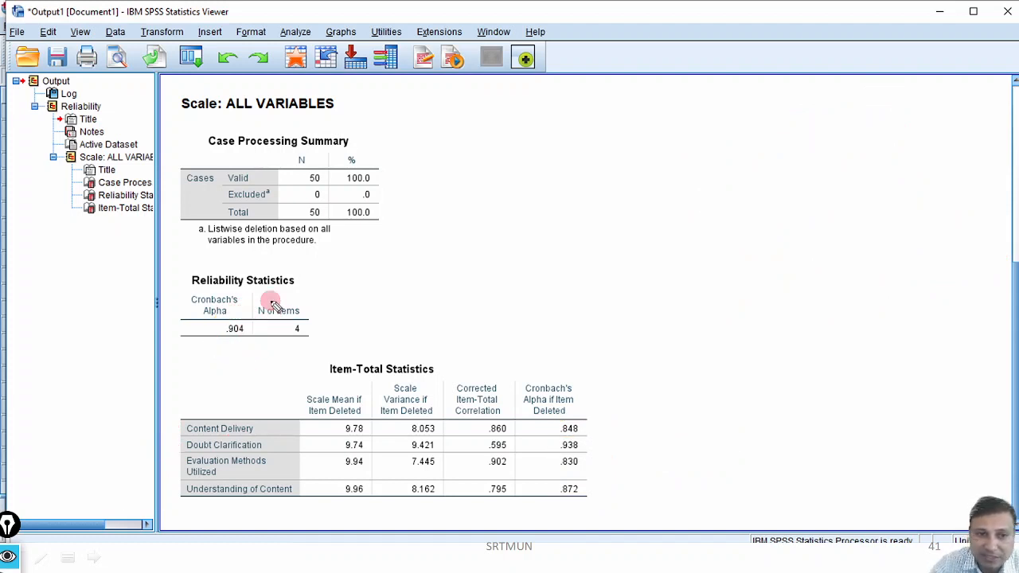
Circle the overall Cronbach's Alpha, tick and underline Doubt Clarification's alpha-if-deleted value, and tick and strike through that item's name
mouse_move(231, 320)
mouse_down()
mouse_move(220, 341)
mouse_move(239, 319)
mouse_up()
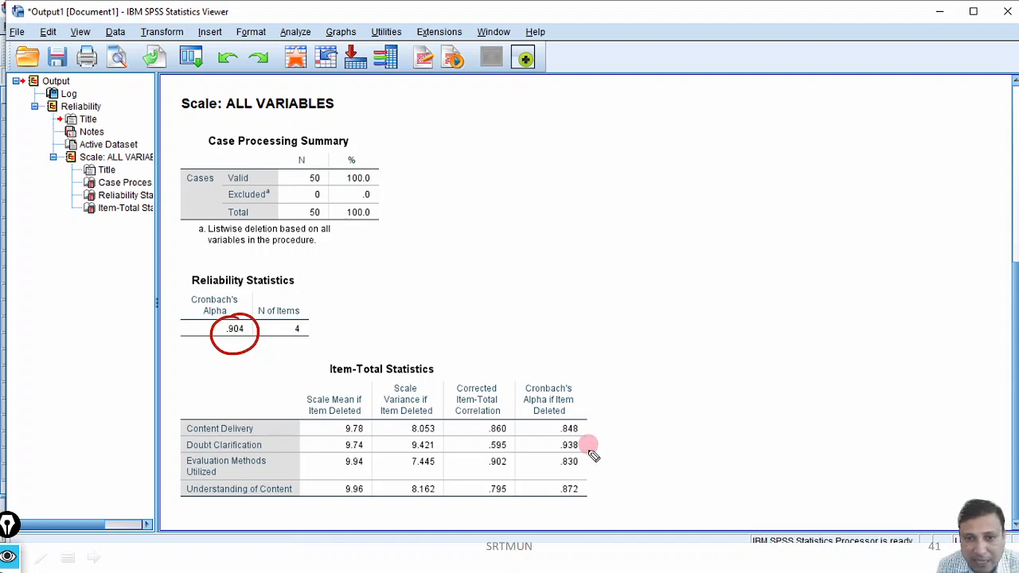
drag(595, 446, 609, 433)
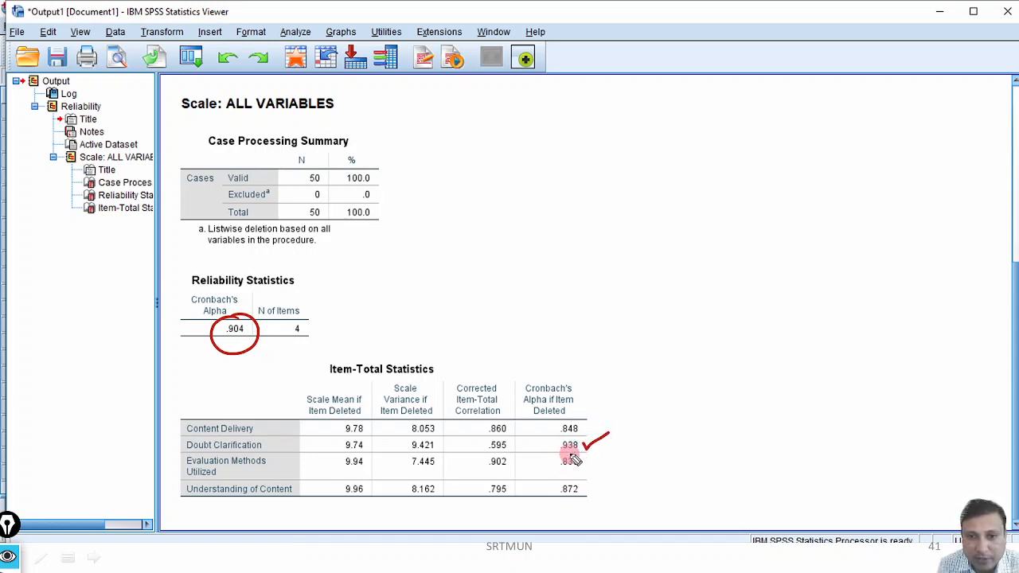
drag(554, 452, 578, 451)
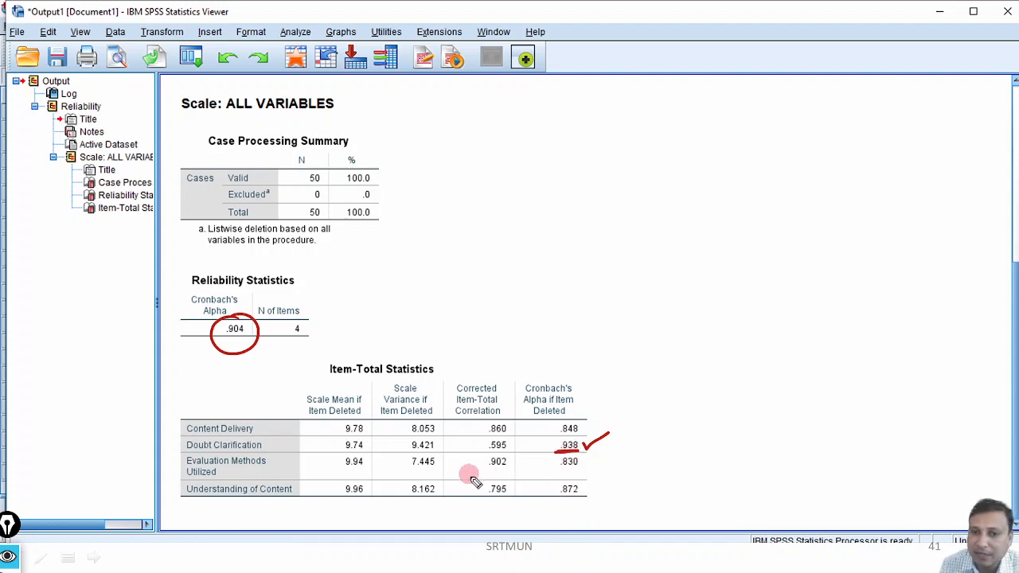
drag(166, 443, 265, 447)
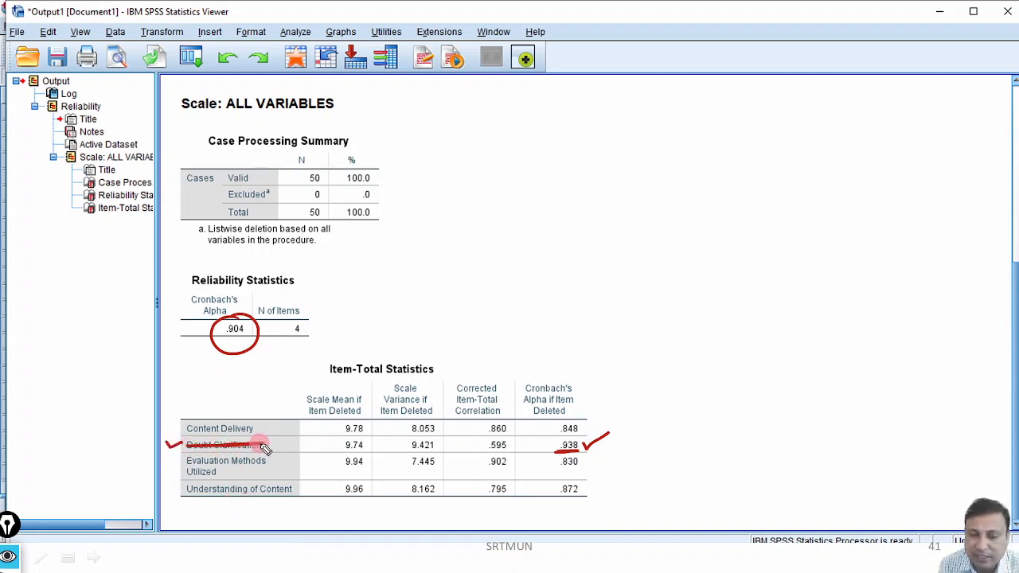
Sketch four question columns with the Q2 column scribbled out, bracket the headings, and handwrite "Efficacy" with a double underline
mouse_move(700, 140)
mouse_down()
mouse_move(682, 155)
mouse_move(717, 168)
mouse_up()
mouse_move(756, 149)
mouse_down()
mouse_move(784, 156)
mouse_move(866, 136)
mouse_move(895, 144)
mouse_move(750, 220)
mouse_move(718, 273)
mouse_move(772, 238)
mouse_move(898, 223)
mouse_move(898, 325)
mouse_up()
mouse_move(762, 149)
mouse_down()
mouse_move(782, 291)
mouse_move(762, 140)
mouse_up()
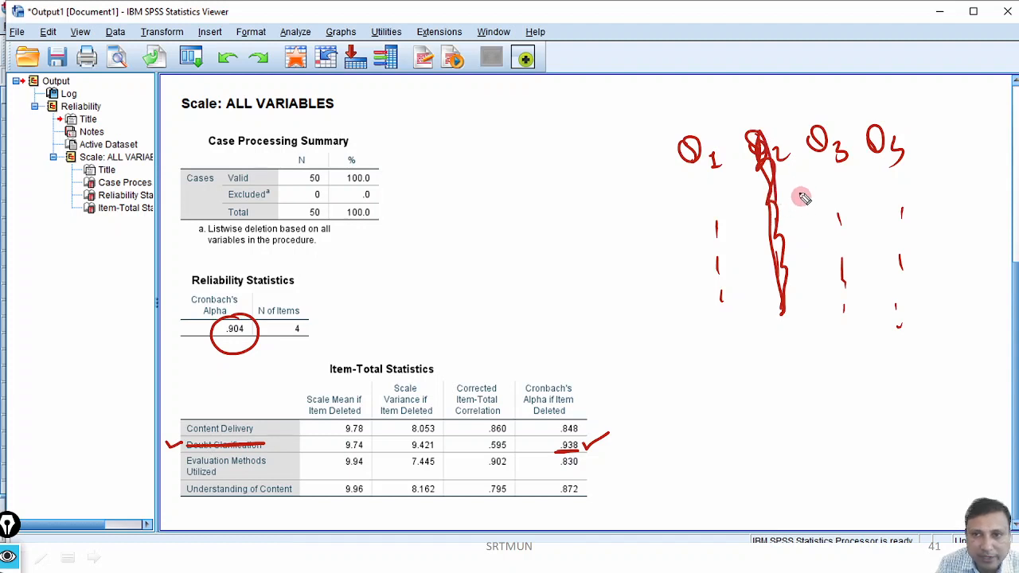
mouse_move(660, 163)
mouse_down()
mouse_move(709, 104)
mouse_move(897, 91)
mouse_move(917, 144)
mouse_up()
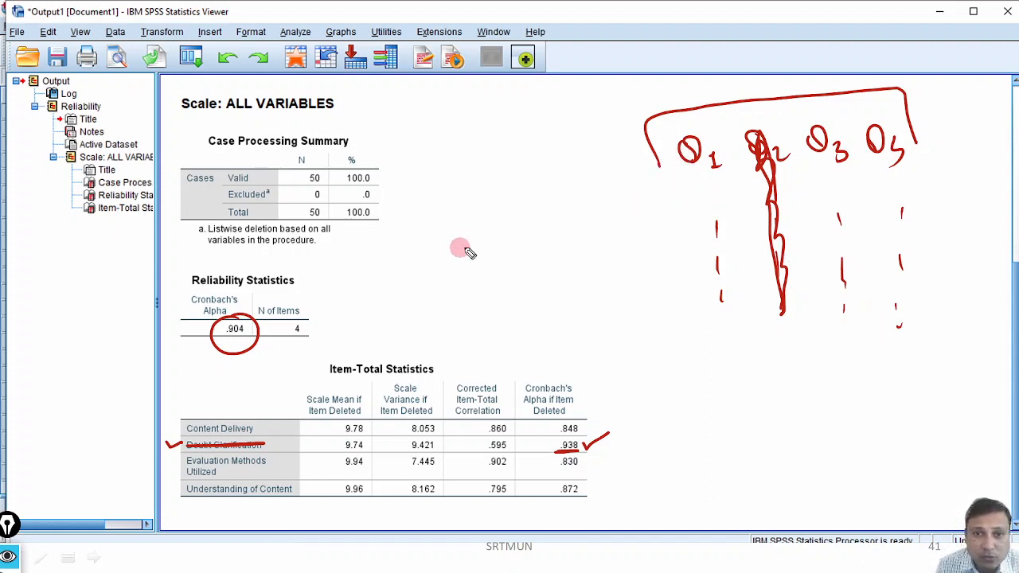
mouse_move(479, 247)
mouse_down()
mouse_move(509, 229)
mouse_move(530, 242)
mouse_move(573, 220)
mouse_move(496, 266)
mouse_move(584, 266)
mouse_move(593, 256)
mouse_up()
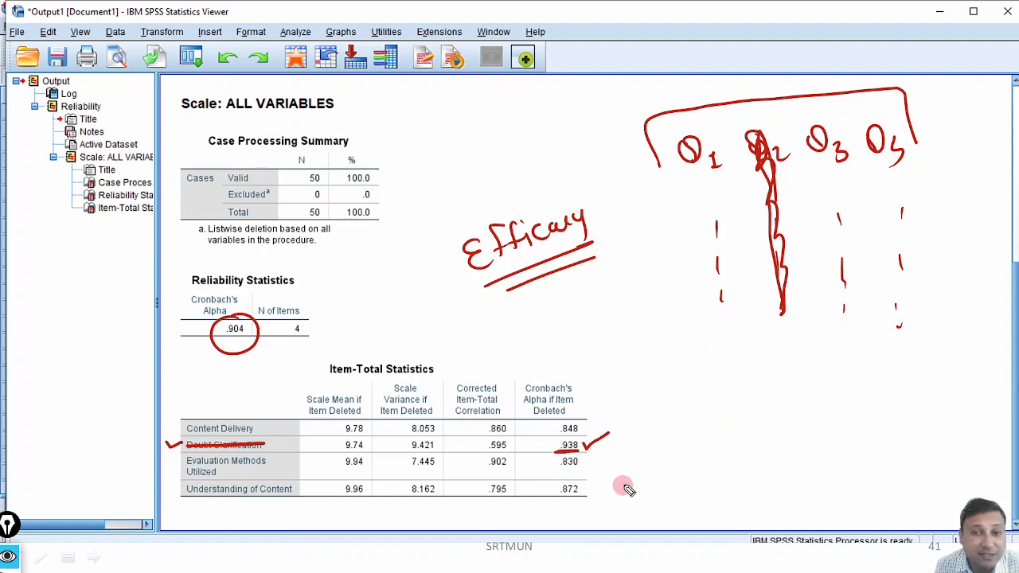
Handwrite the comparison 0.904 < 0.938 and draw an arrow from the overall alpha to Doubt Clarification's circled alpha-if-deleted value
drag(806, 409, 804, 410)
click(833, 415)
mouse_move(864, 398)
mouse_down()
mouse_move(858, 422)
mouse_move(872, 421)
mouse_up()
drag(900, 389, 903, 411)
drag(770, 412, 778, 455)
mouse_move(659, 458)
mouse_down()
mouse_move(651, 482)
mouse_move(660, 460)
mouse_move(701, 475)
mouse_move(714, 455)
mouse_move(740, 478)
mouse_up()
click(677, 466)
mouse_move(256, 335)
mouse_down()
mouse_move(387, 320)
mouse_move(622, 386)
mouse_move(613, 428)
mouse_move(549, 476)
mouse_move(596, 442)
mouse_up()
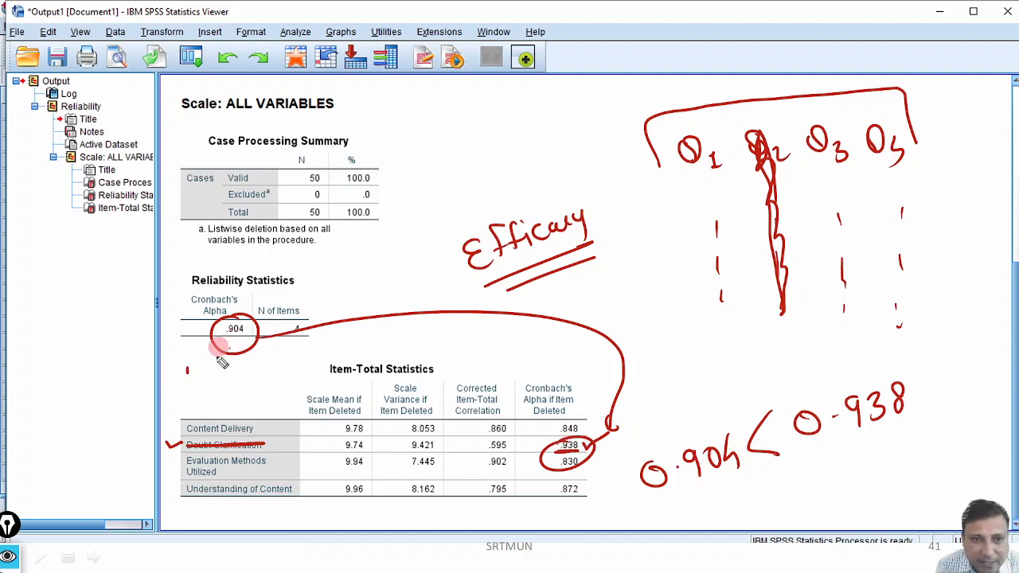
Handwrite "Ex" next to the overall alpha and Doubt Clarification's alpha-if-deleted value, and write 0.70 beside the overall alpha
drag(210, 366, 211, 390)
mouse_move(216, 375)
mouse_down()
mouse_move(231, 376)
mouse_move(225, 385)
mouse_up()
drag(624, 416, 649, 431)
click(669, 413)
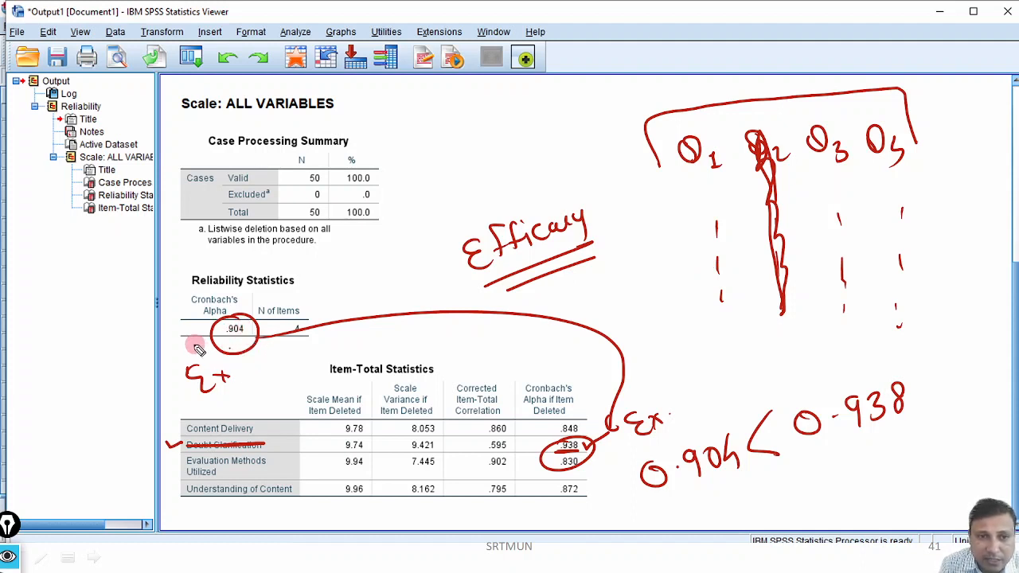
drag(190, 335, 189, 340)
drag(204, 320, 208, 320)
drag(160, 349, 164, 354)
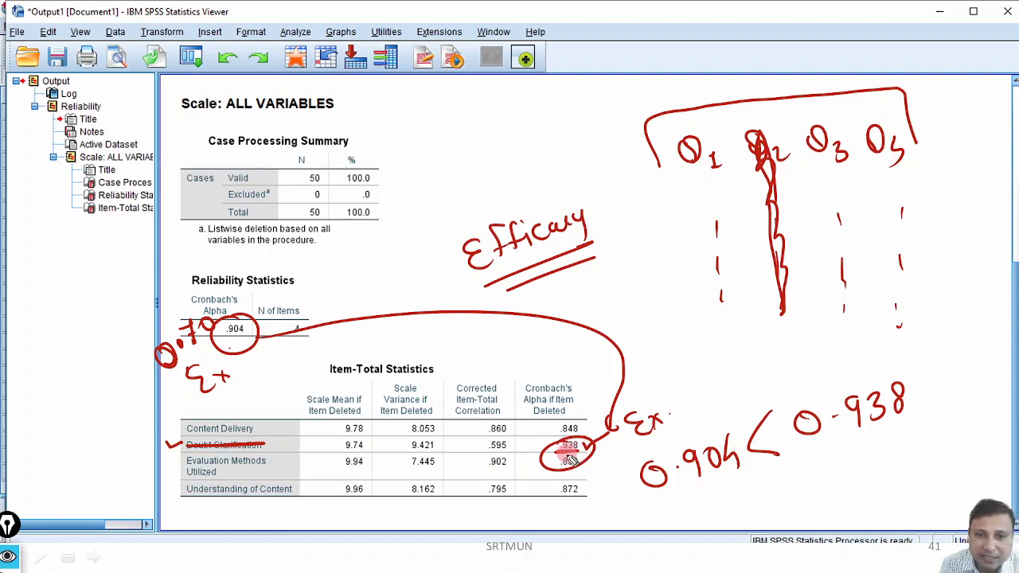
Strike through Doubt Clarification again, circle its alpha-if-deleted value, and erase all ink
drag(195, 442, 264, 441)
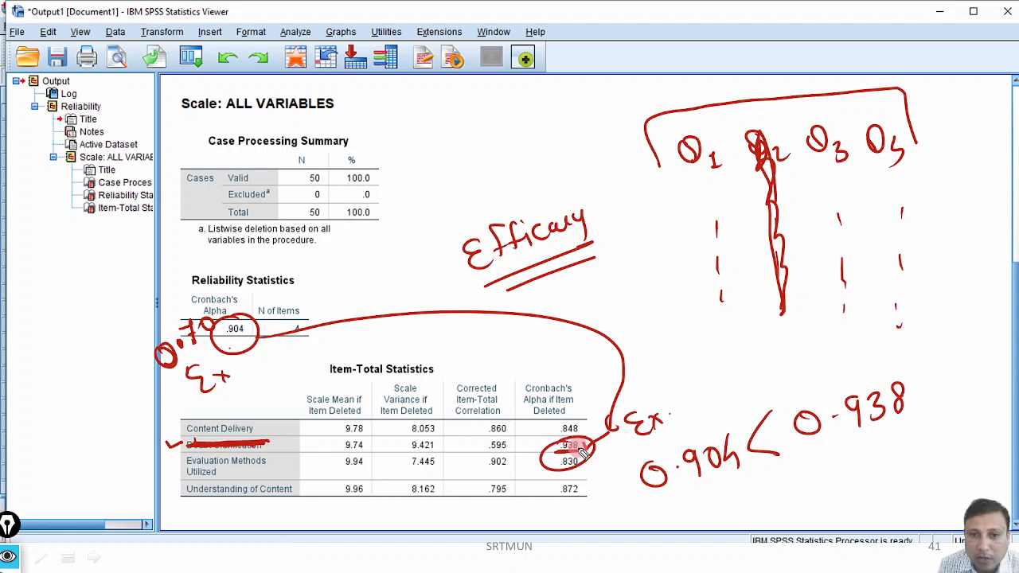
mouse_move(556, 452)
mouse_down()
mouse_move(582, 452)
mouse_move(549, 446)
mouse_move(577, 460)
mouse_move(590, 436)
mouse_up()
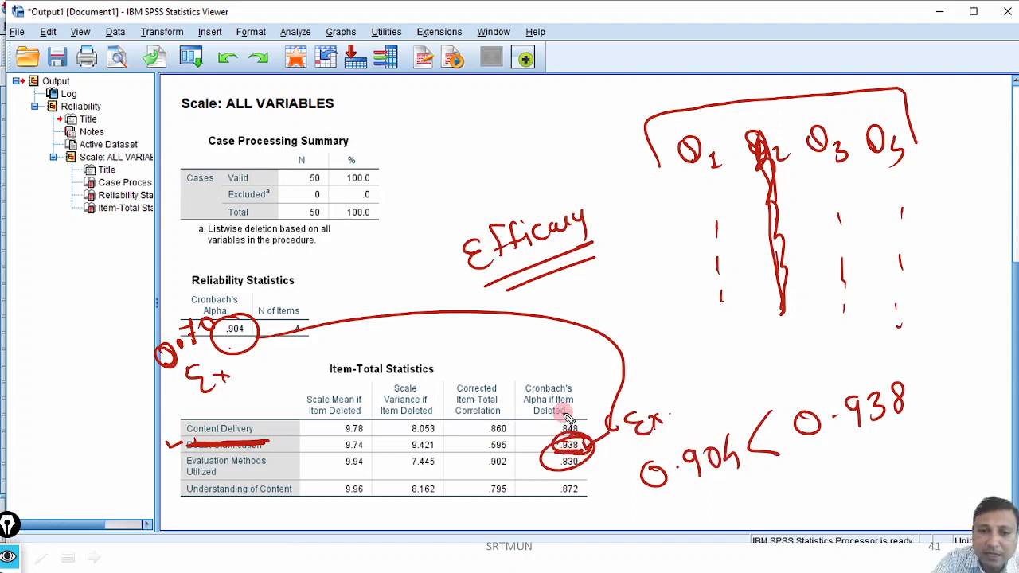
key(ctrl+shift+7)
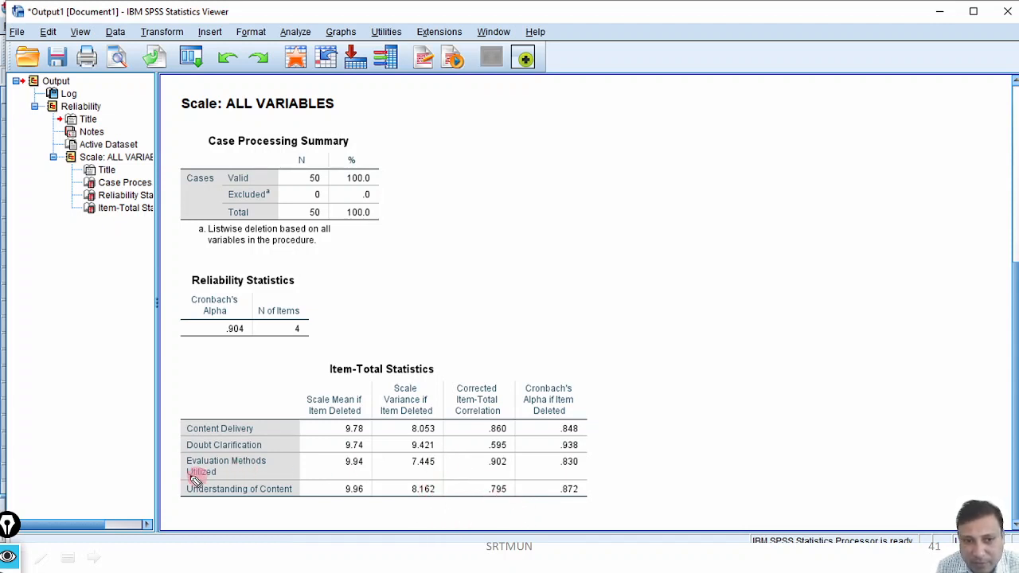
Tick Evaluation Methods Utilized, circle its alpha-if-deleted value with a downward arrow, point an arrow at Doubt Clarification, and erase all ink
drag(164, 457, 180, 452)
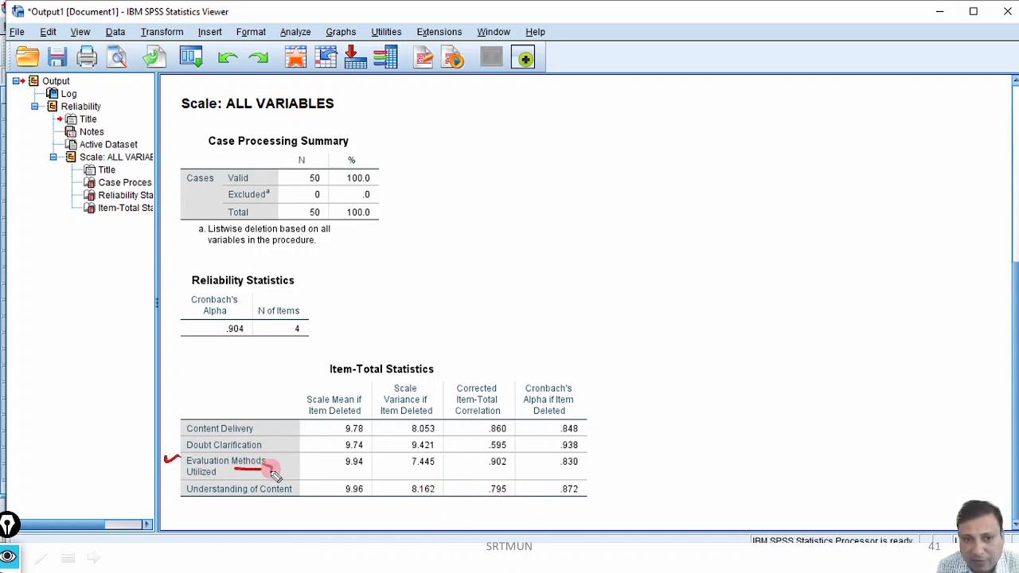
mouse_move(575, 455)
mouse_down()
mouse_move(611, 477)
mouse_move(620, 472)
mouse_up()
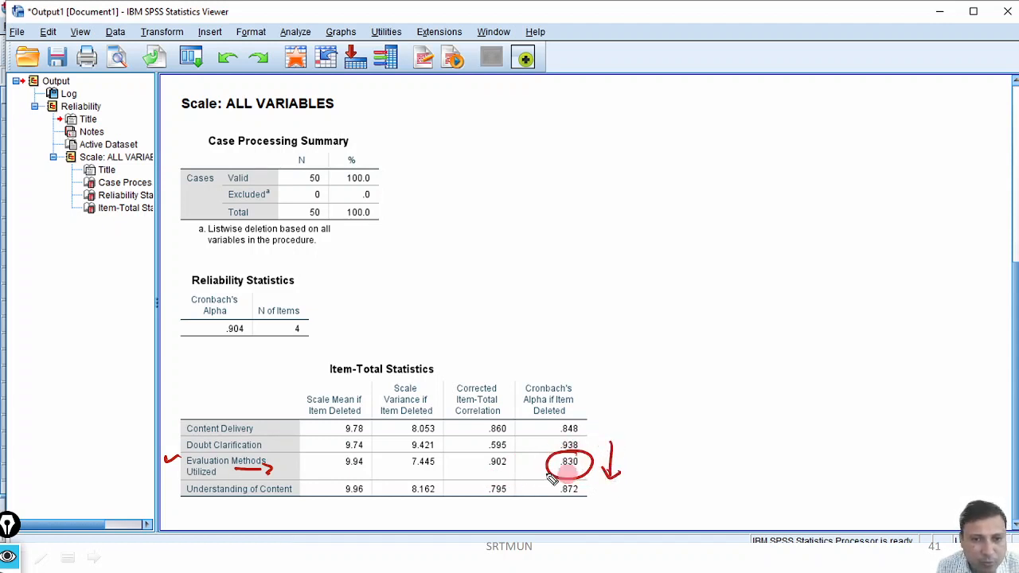
drag(288, 474, 296, 472)
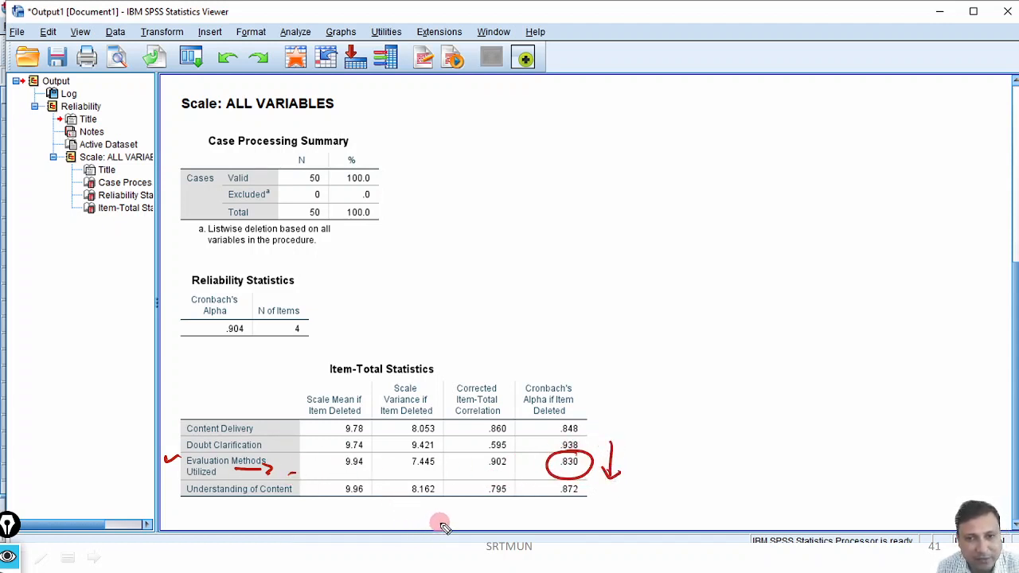
drag(179, 448, 169, 439)
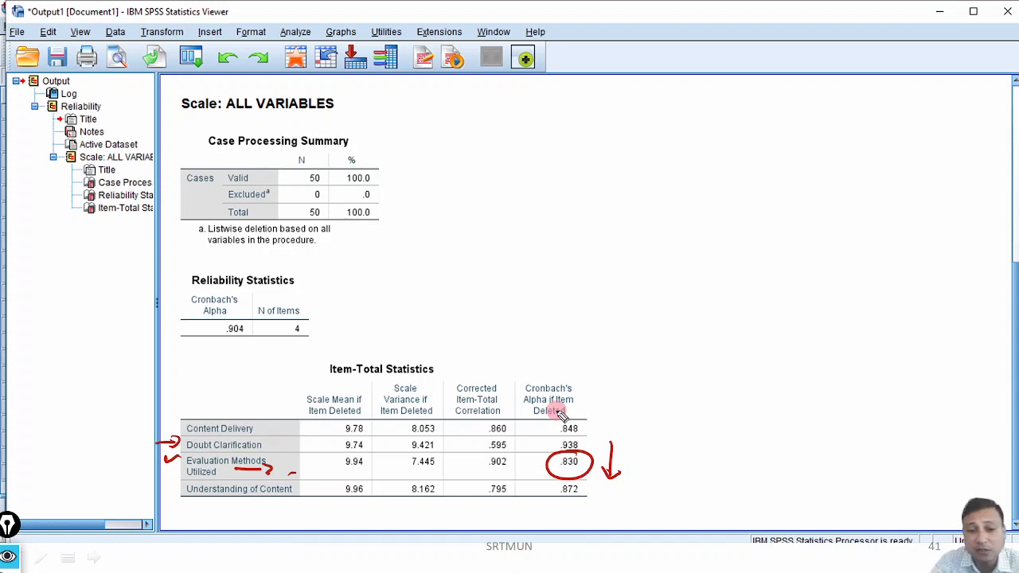
key(ctrl+shift+7)
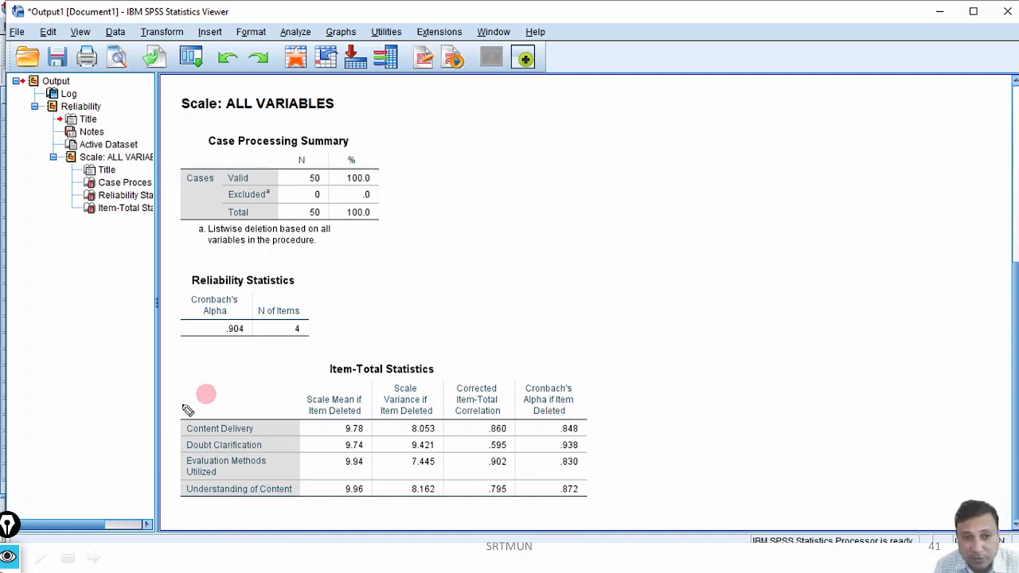
Tick every item except Doubt Clarification, bracket their alpha-if-deleted values with an outgoing arrow, and erase all ink
drag(180, 431, 192, 415)
mouse_move(162, 465)
mouse_down()
mouse_move(185, 460)
mouse_move(182, 495)
mouse_move(194, 484)
mouse_up()
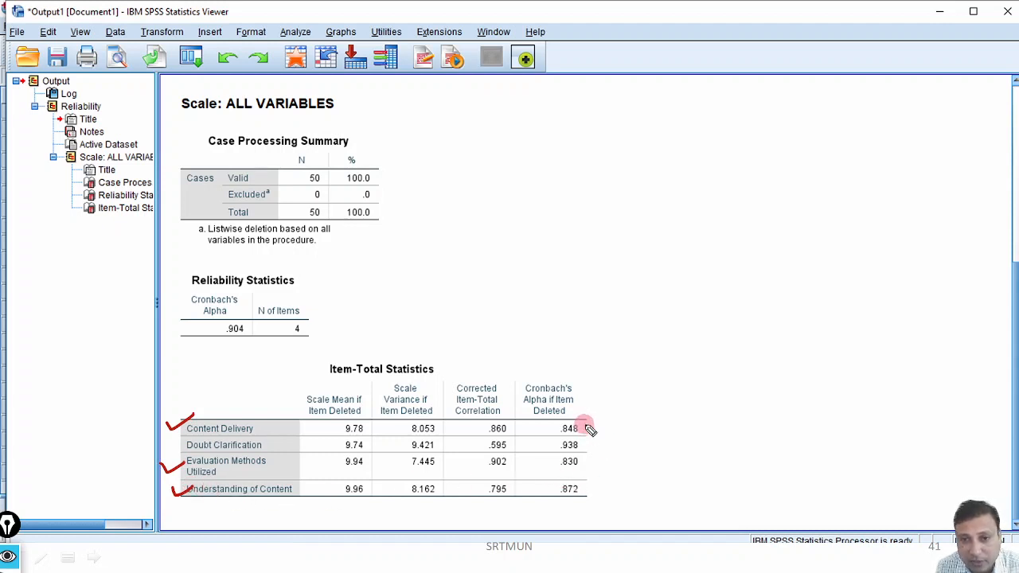
mouse_move(600, 430)
mouse_down()
mouse_move(603, 459)
mouse_move(589, 489)
mouse_move(633, 453)
mouse_move(627, 466)
mouse_up()
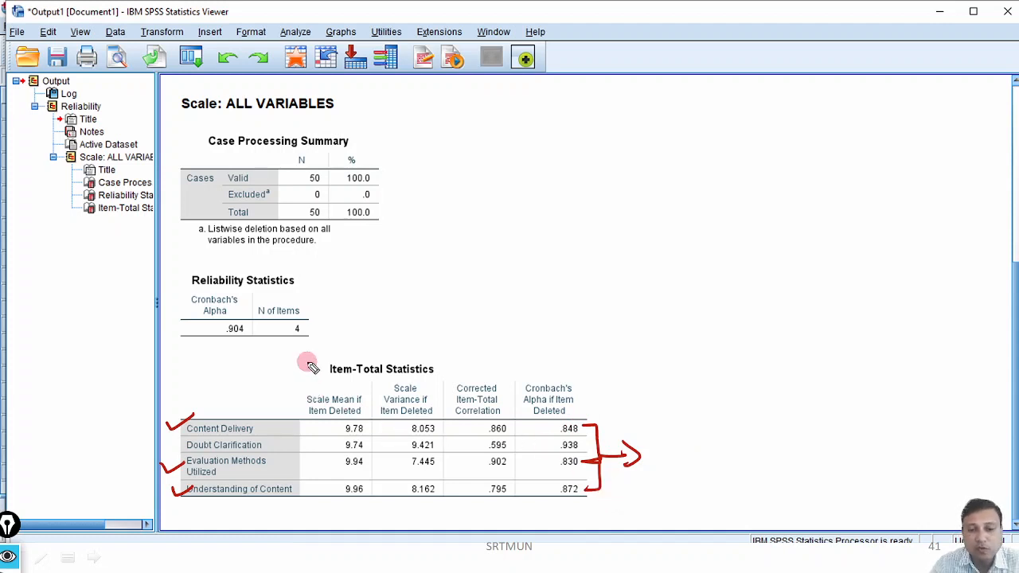
key(ctrl+shift+7)
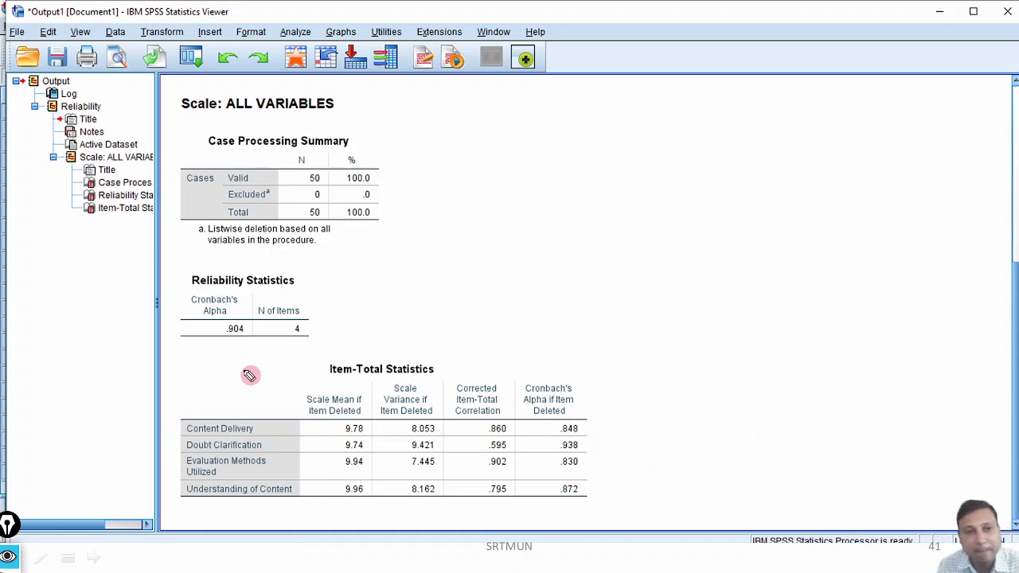
Mark the overall Cronbach's Alpha and advance to the slide comparing the MS-Excel and SPSS outputs
mouse_move(239, 317)
mouse_down()
mouse_move(230, 354)
mouse_move(235, 312)
mouse_up()
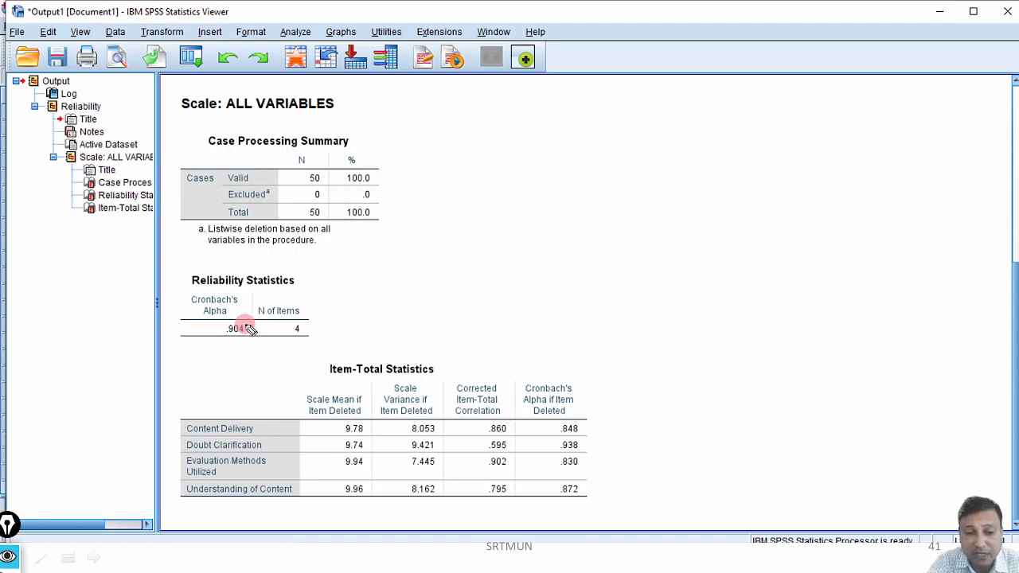
click(563, 305)
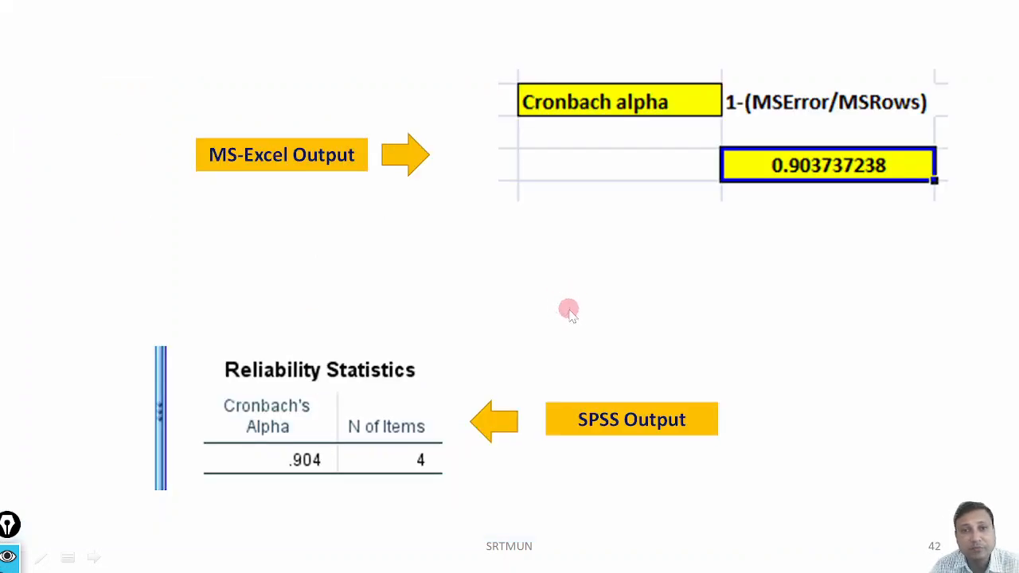
Circle the Cronbach's alpha values in the SPSS and MS-Excel outputs with the pen, and outline the formula 1-(MSError/MSRows)
click(984, 328)
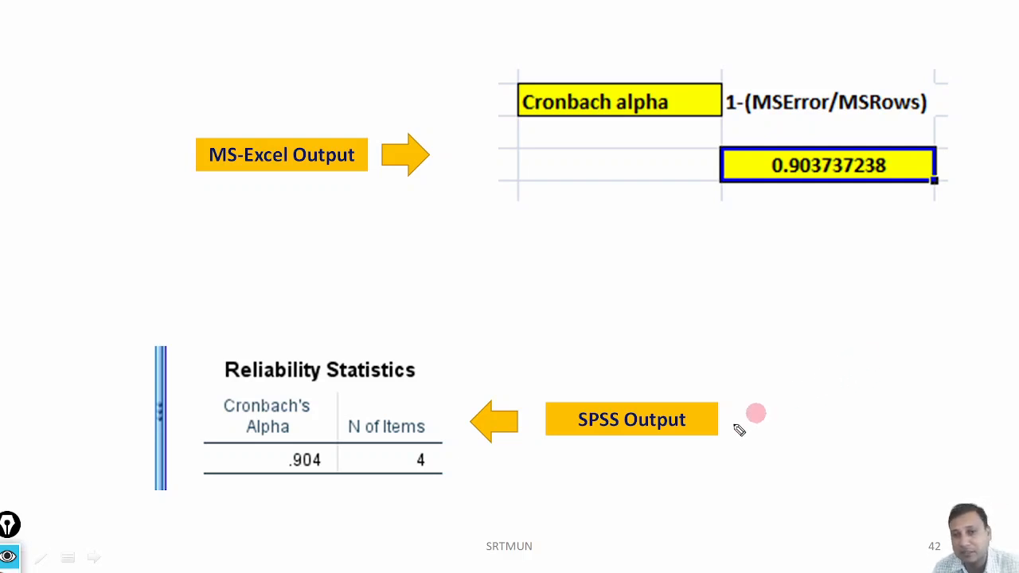
mouse_move(315, 445)
mouse_down()
mouse_move(272, 464)
mouse_move(318, 430)
mouse_up()
mouse_move(803, 130)
mouse_down()
mouse_move(764, 159)
mouse_move(766, 147)
mouse_up()
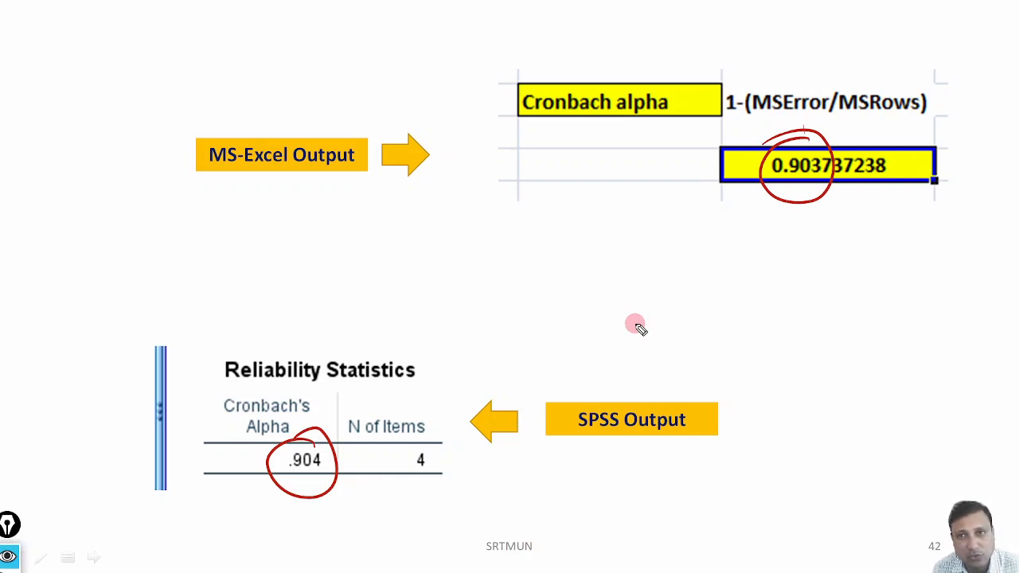
mouse_move(755, 78)
mouse_down()
mouse_move(730, 80)
mouse_move(826, 121)
mouse_move(930, 90)
mouse_move(724, 76)
mouse_up()
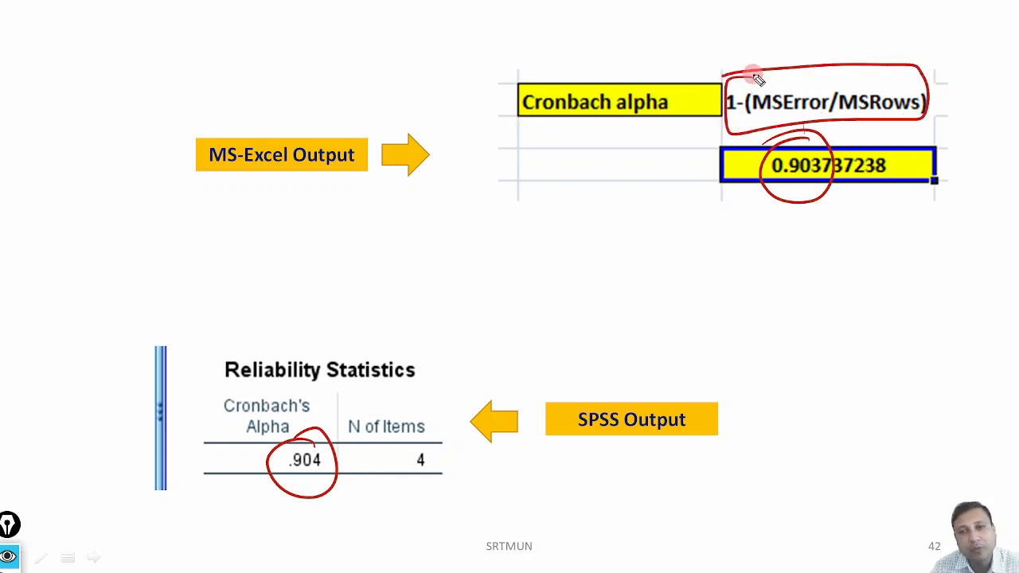